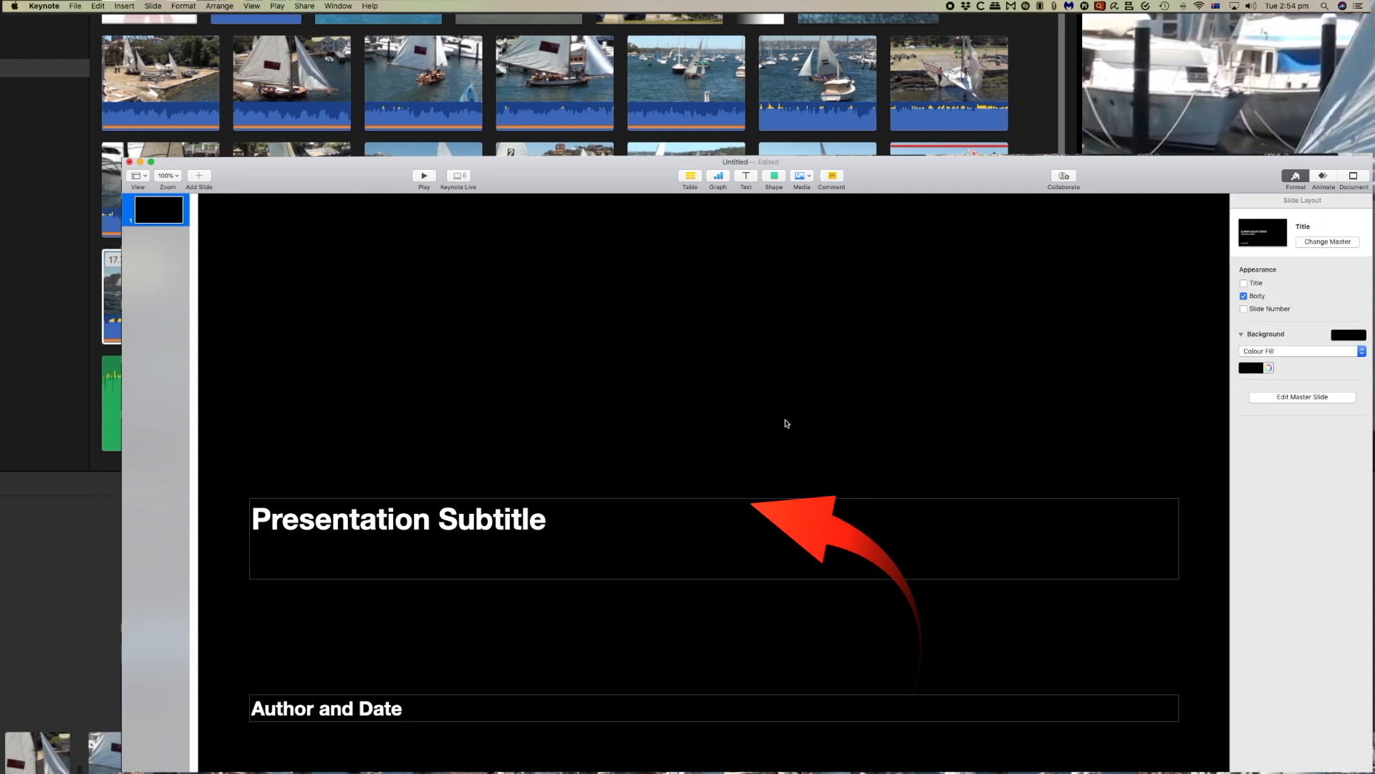
# - Delete the subtitle and the author and date placeholders from the slide and set its background to No Fill
pyautogui.click(383, 711)
pyautogui.press('Delete')
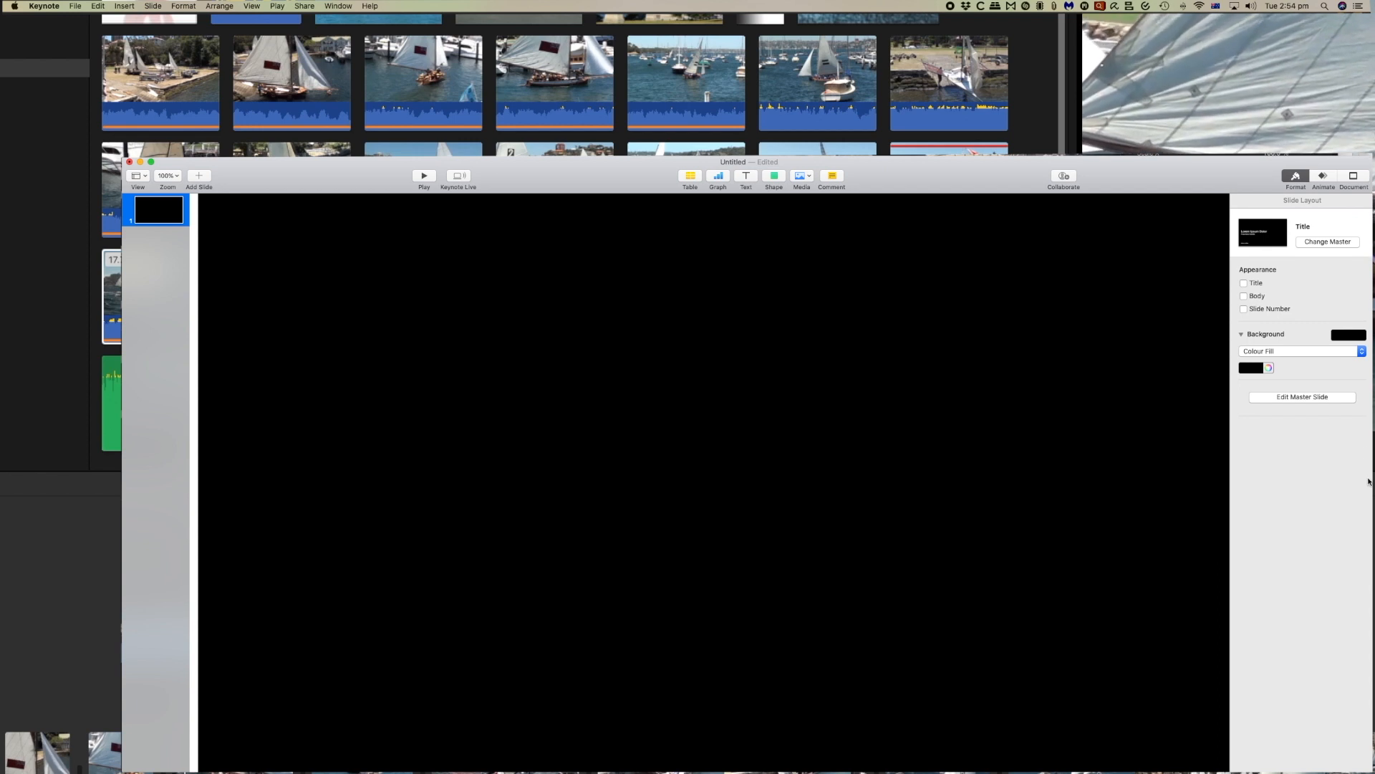
pyautogui.click(1291, 350)
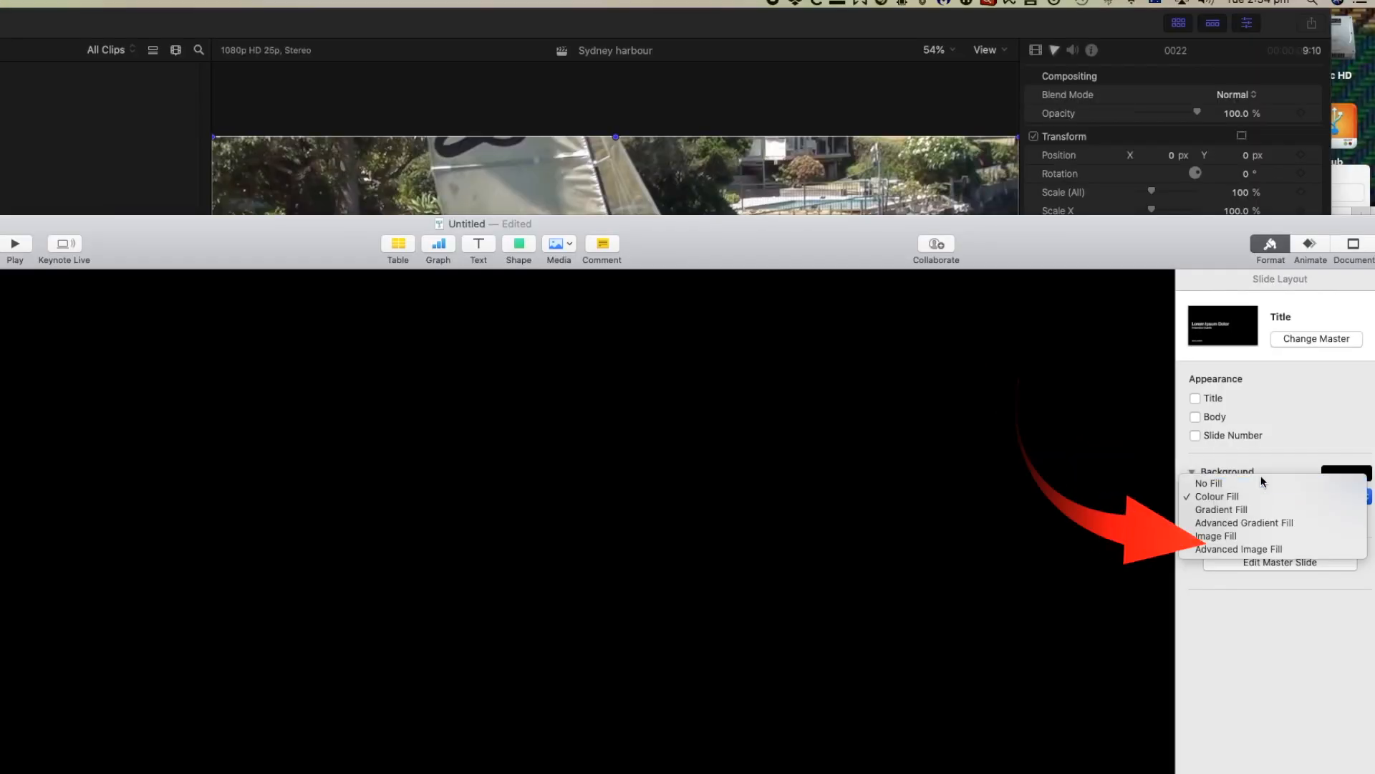
pyautogui.click(1262, 481)
pyautogui.click(1280, 542)
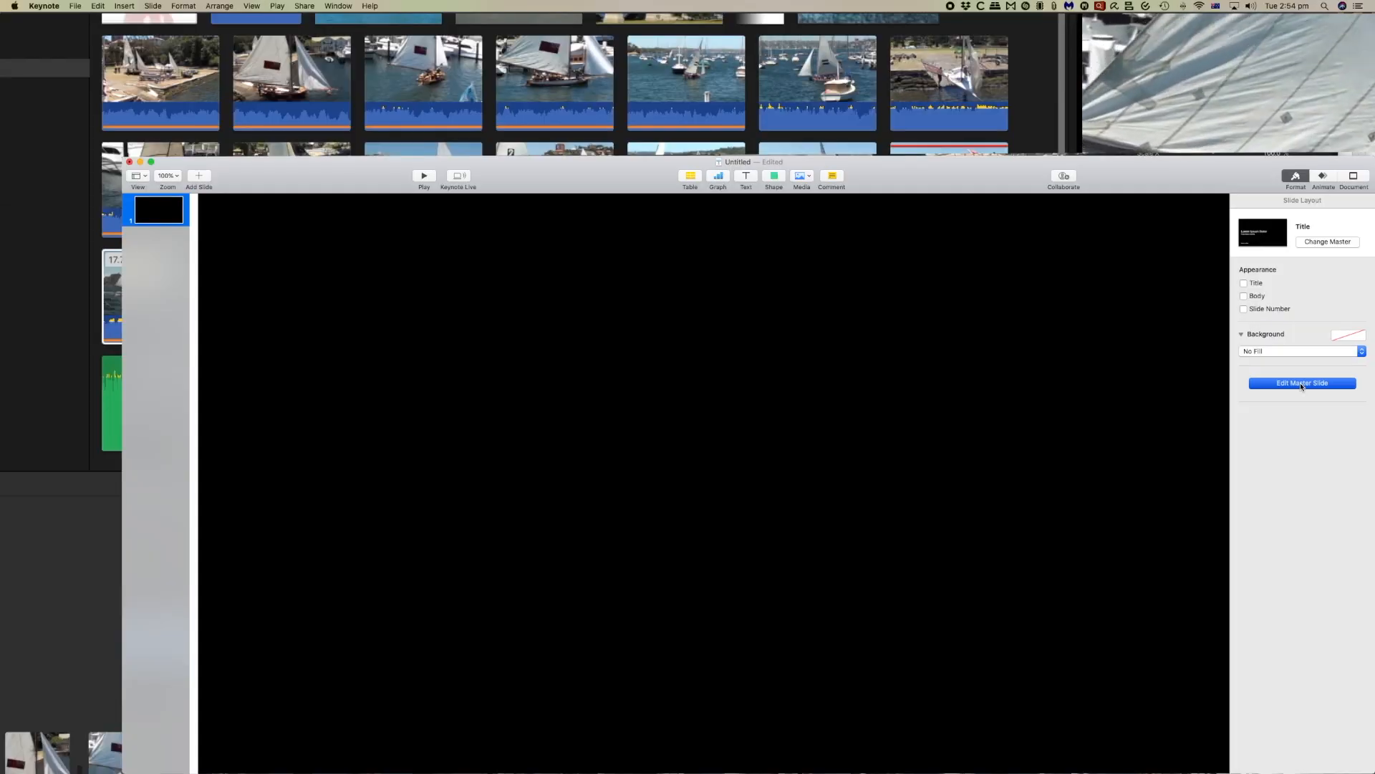
# - Edit the Title master slide and delete its title, body text and author and date placeholders
pyautogui.click(1271, 354)
pyautogui.click(1270, 342)
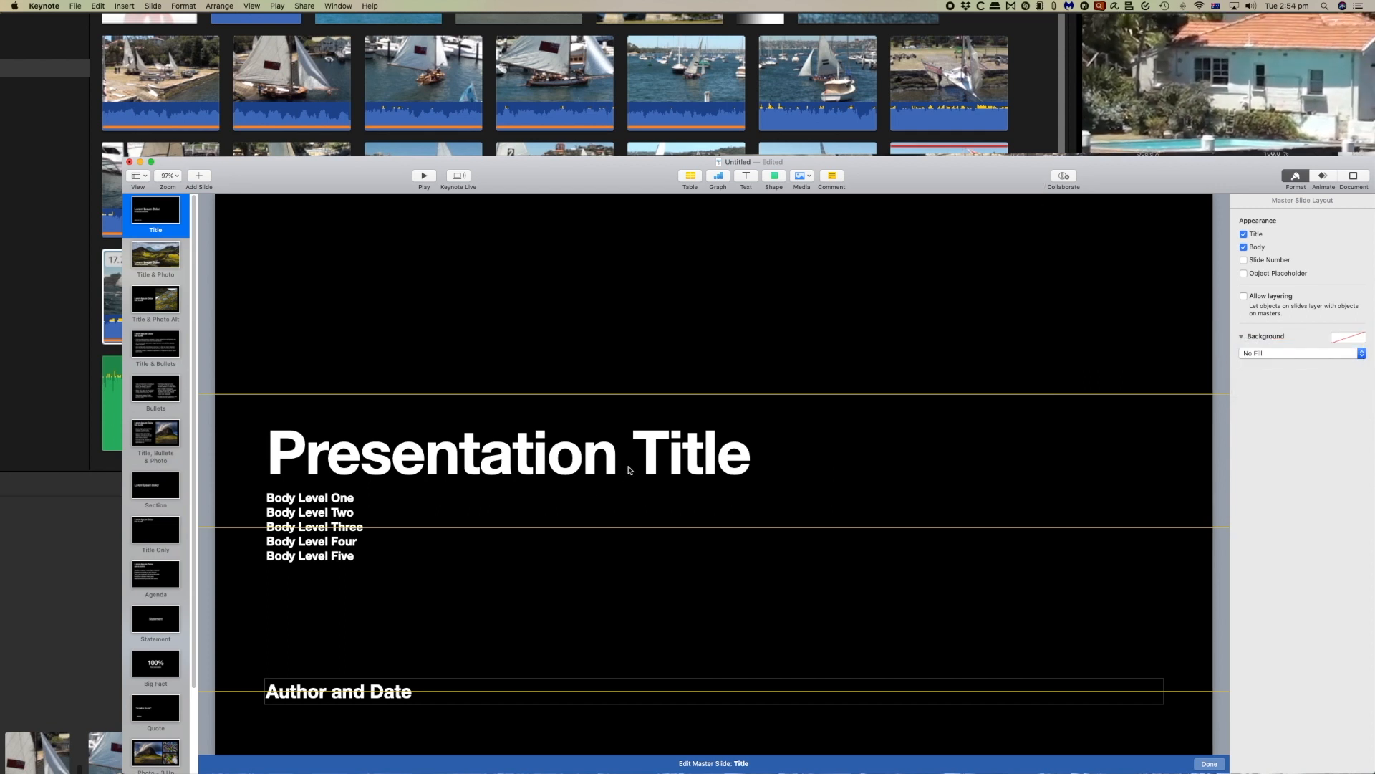
pyautogui.click(630, 470)
pyautogui.press('Delete')
pyautogui.click(362, 536)
pyautogui.press('Delete')
pyautogui.click(374, 693)
pyautogui.press('Delete')
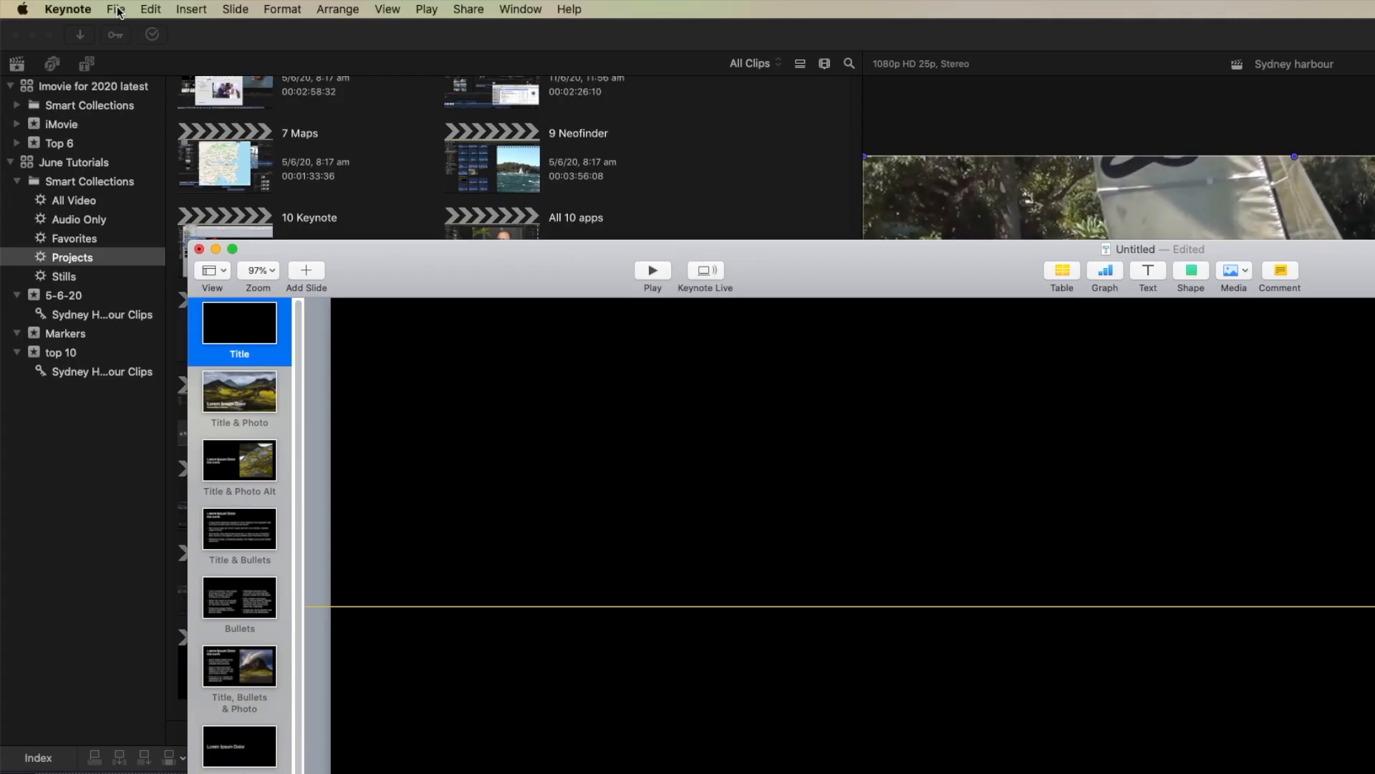
# - Save the blank presentation as a custom theme and add it to the Theme Chooser
pyautogui.click(114, 9)
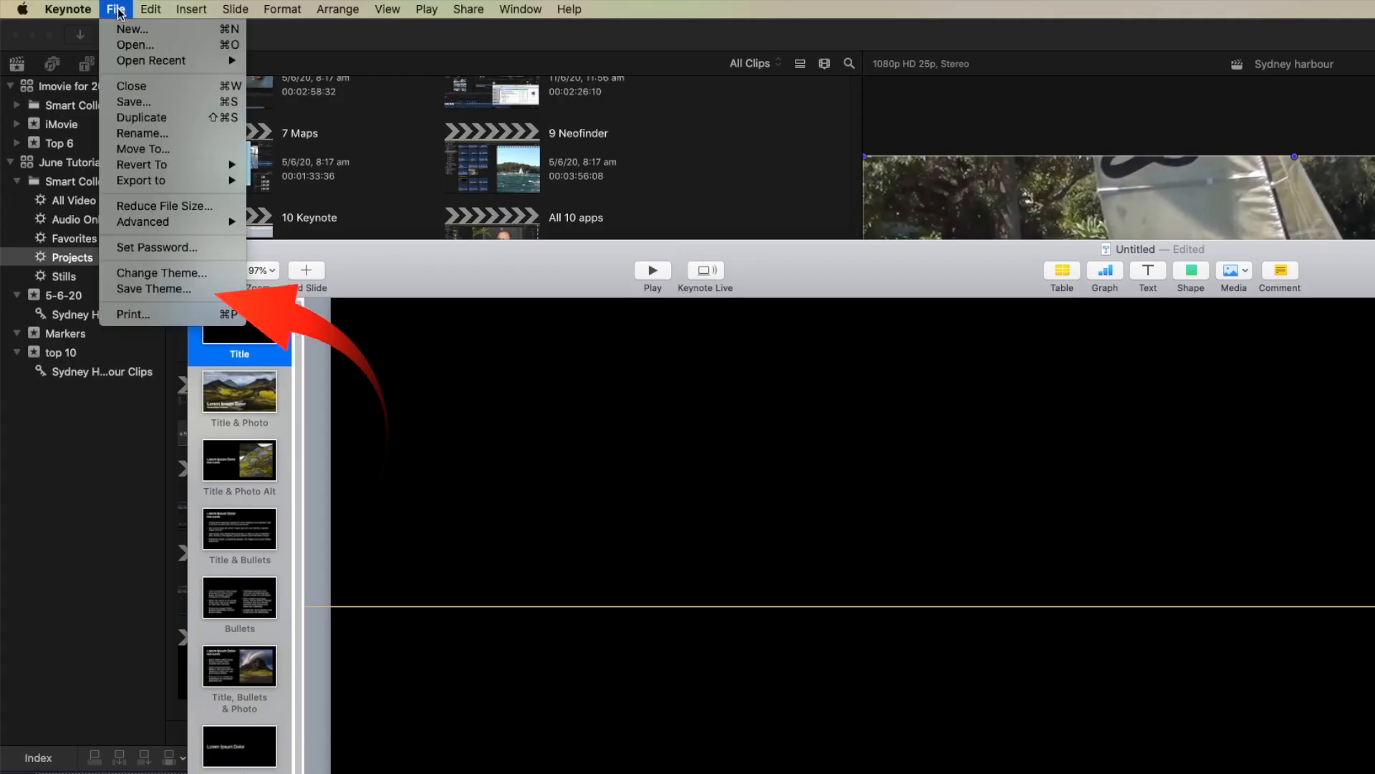
pyautogui.click(156, 289)
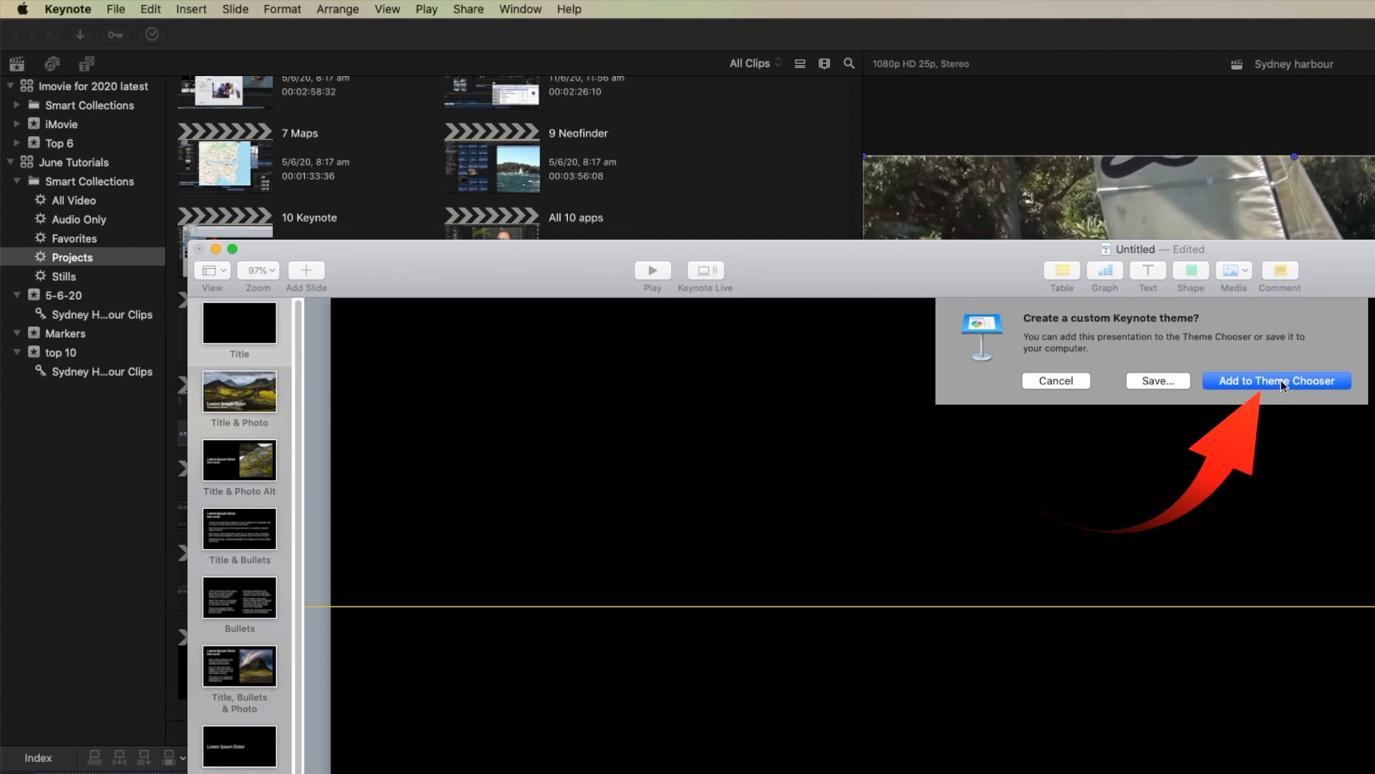
pyautogui.click(1283, 380)
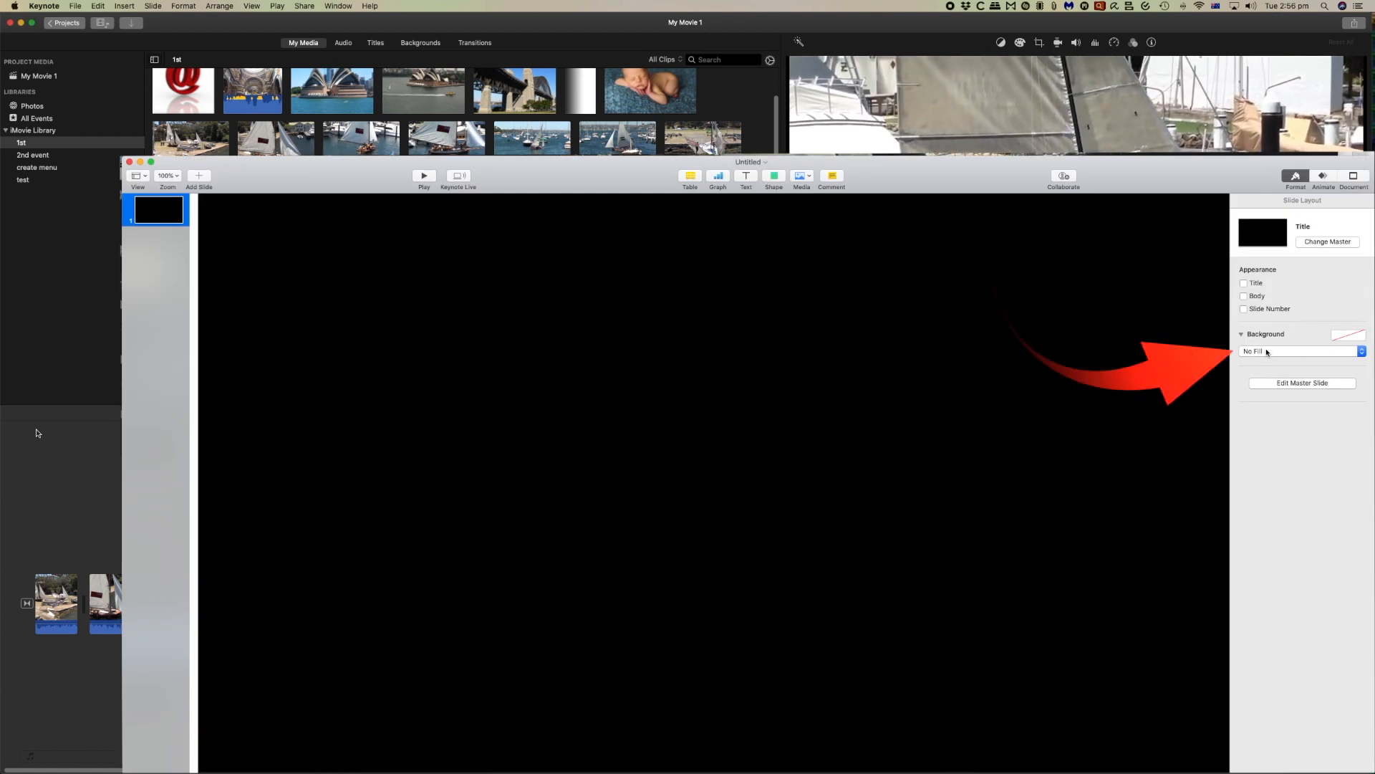
# - Insert a 3D pie graph on the right half of the slide and add a 3D column graph
pyautogui.click(1286, 386)
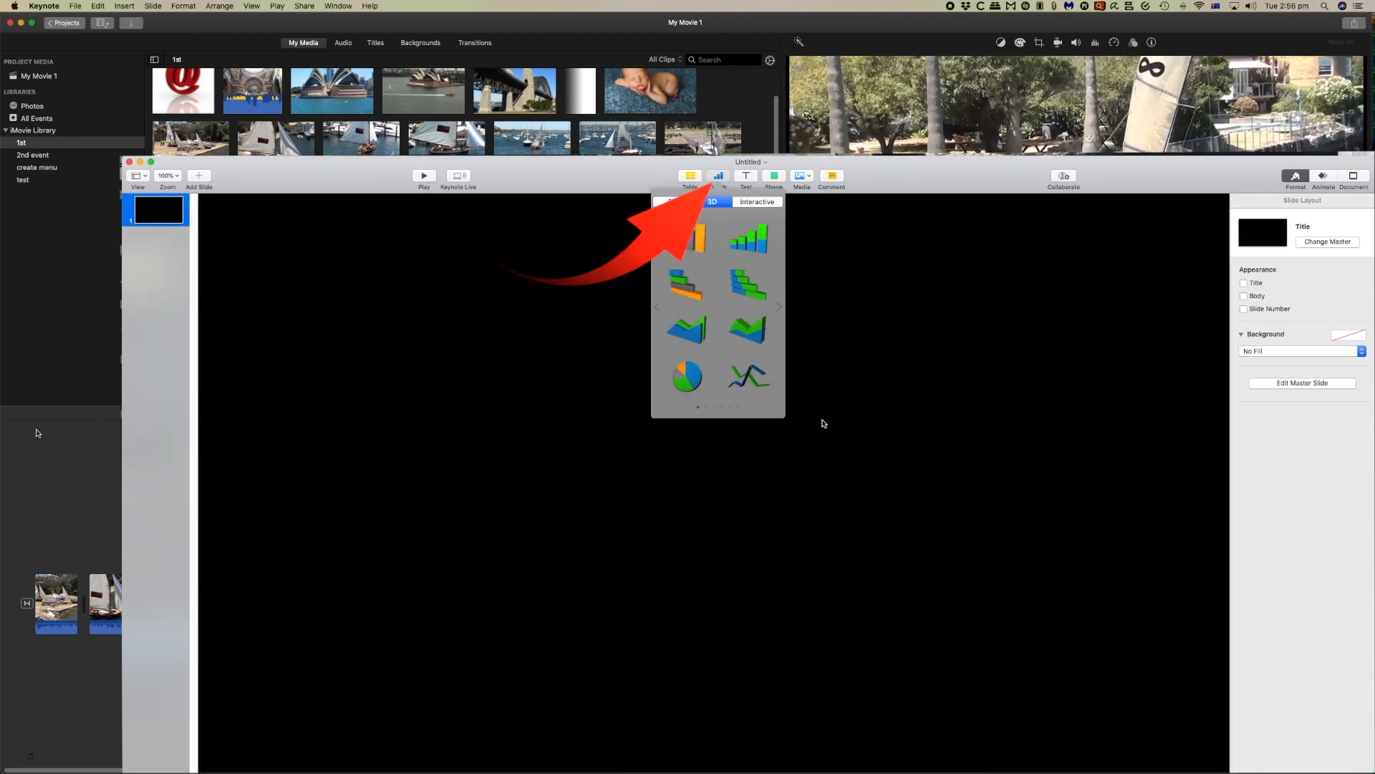
pyautogui.moveTo(688, 376); pyautogui.dragTo(973, 494)
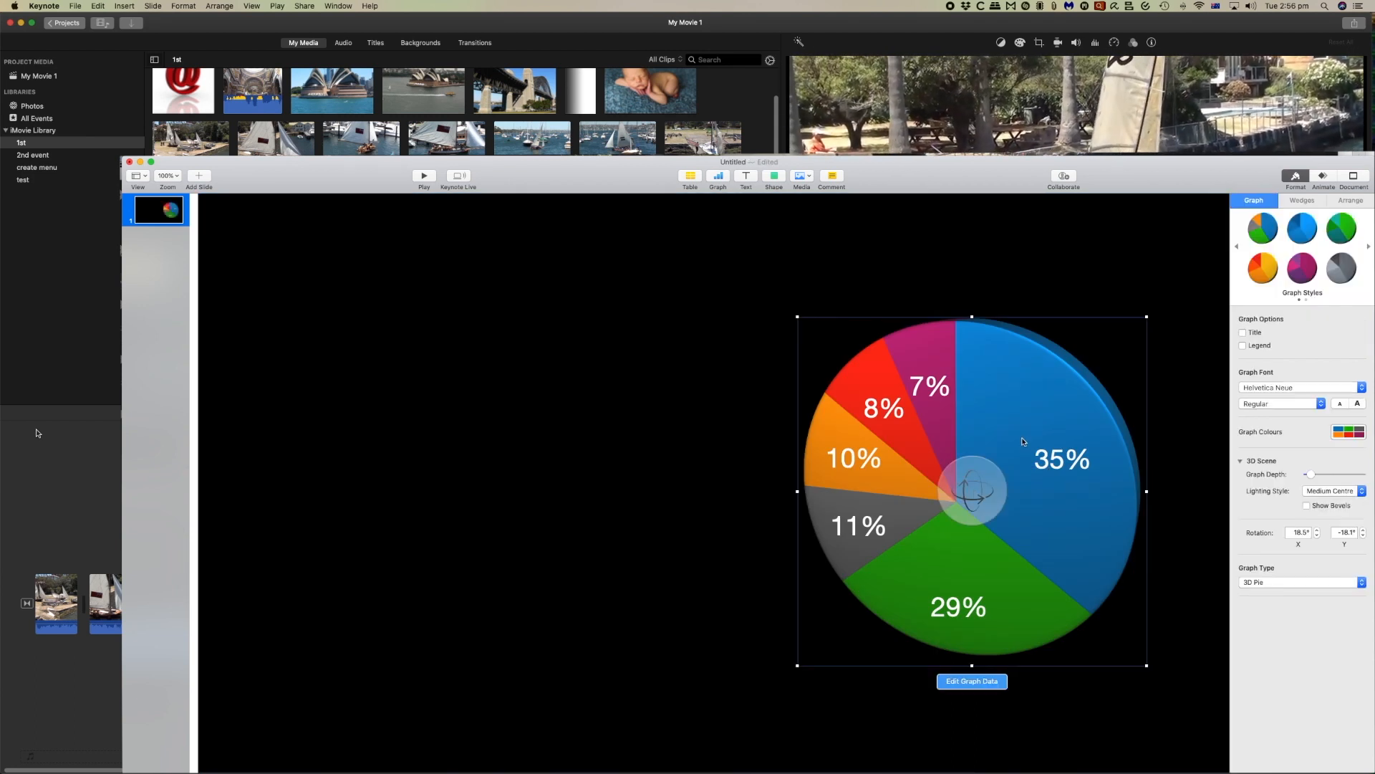
pyautogui.click(718, 177)
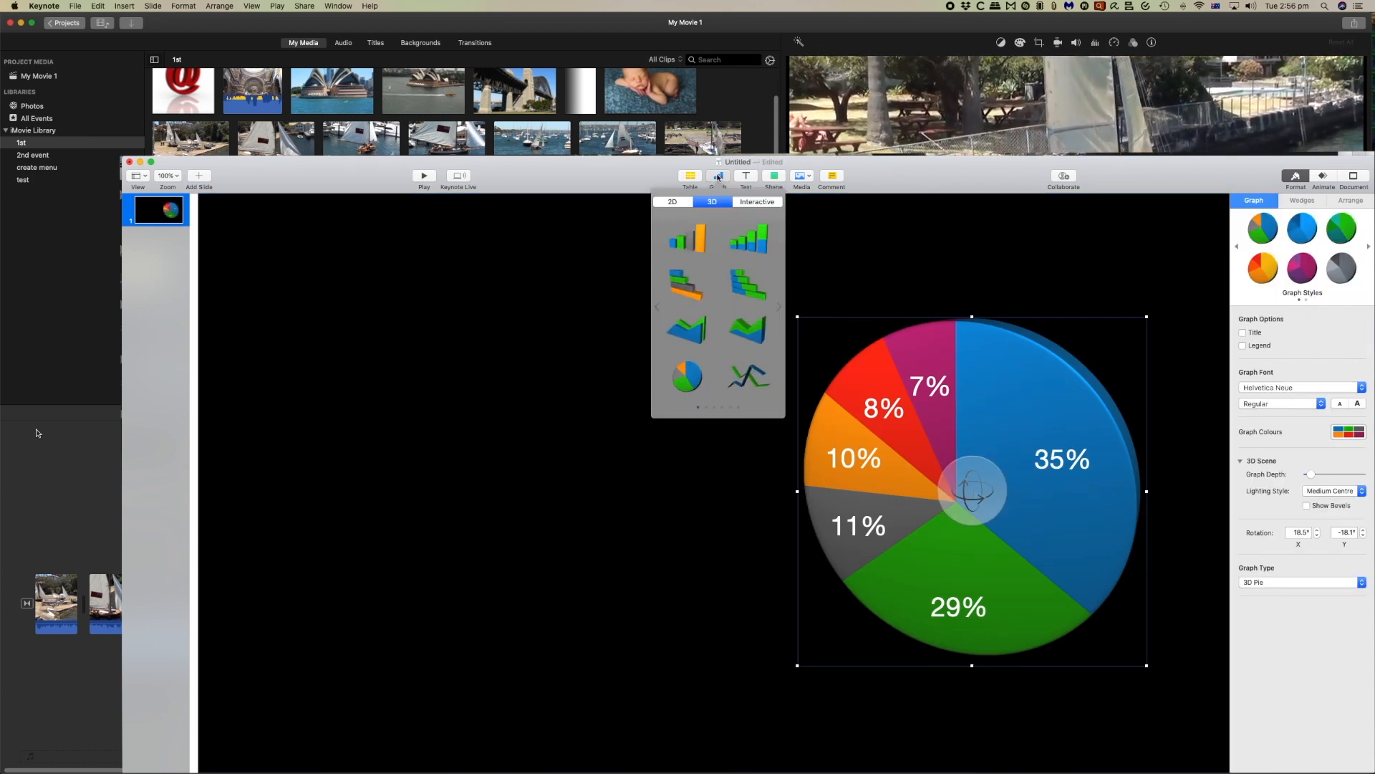
pyautogui.click(696, 239)
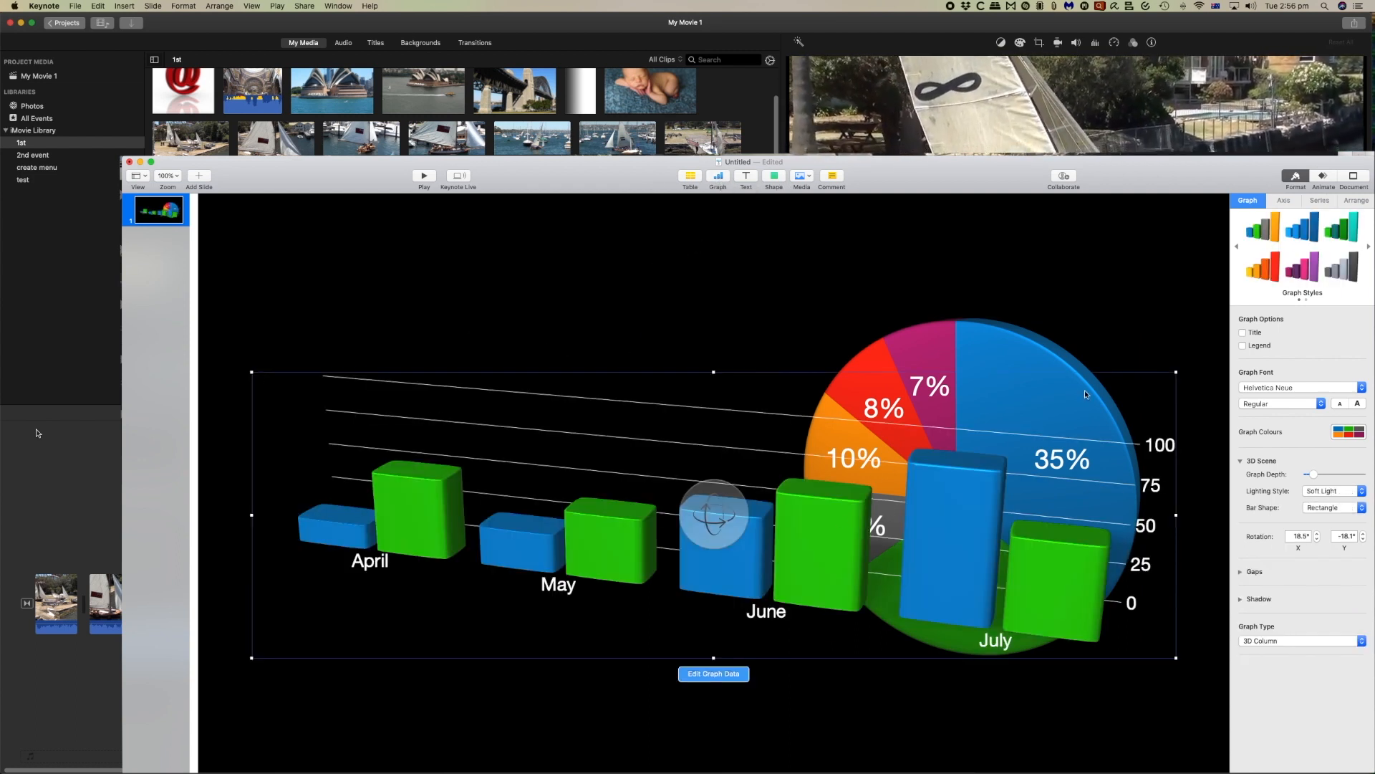
# - Resize the column graph to fit left of the pie and rotate it to about -9° X and 23.9° Y
pyautogui.moveTo(1177, 372); pyautogui.dragTo(782, 238)
pyautogui.moveTo(255, 246); pyautogui.dragTo(260, 310)
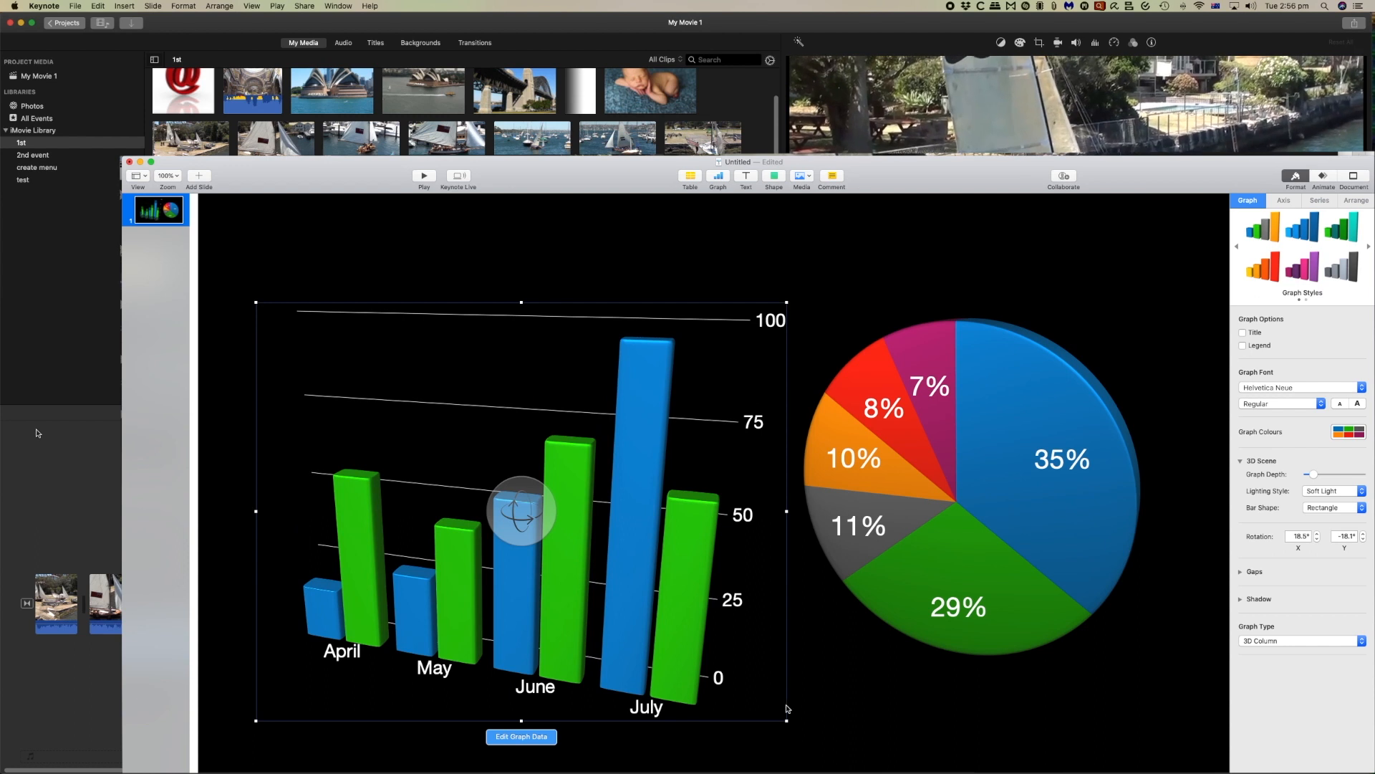
pyautogui.moveTo(521, 512); pyautogui.dragTo(585, 424)
pyautogui.moveTo(739, 708)
pyautogui.mouseDown()
pyautogui.moveTo(758, 574)
pyautogui.moveTo(765, 592)
pyautogui.mouseUp()
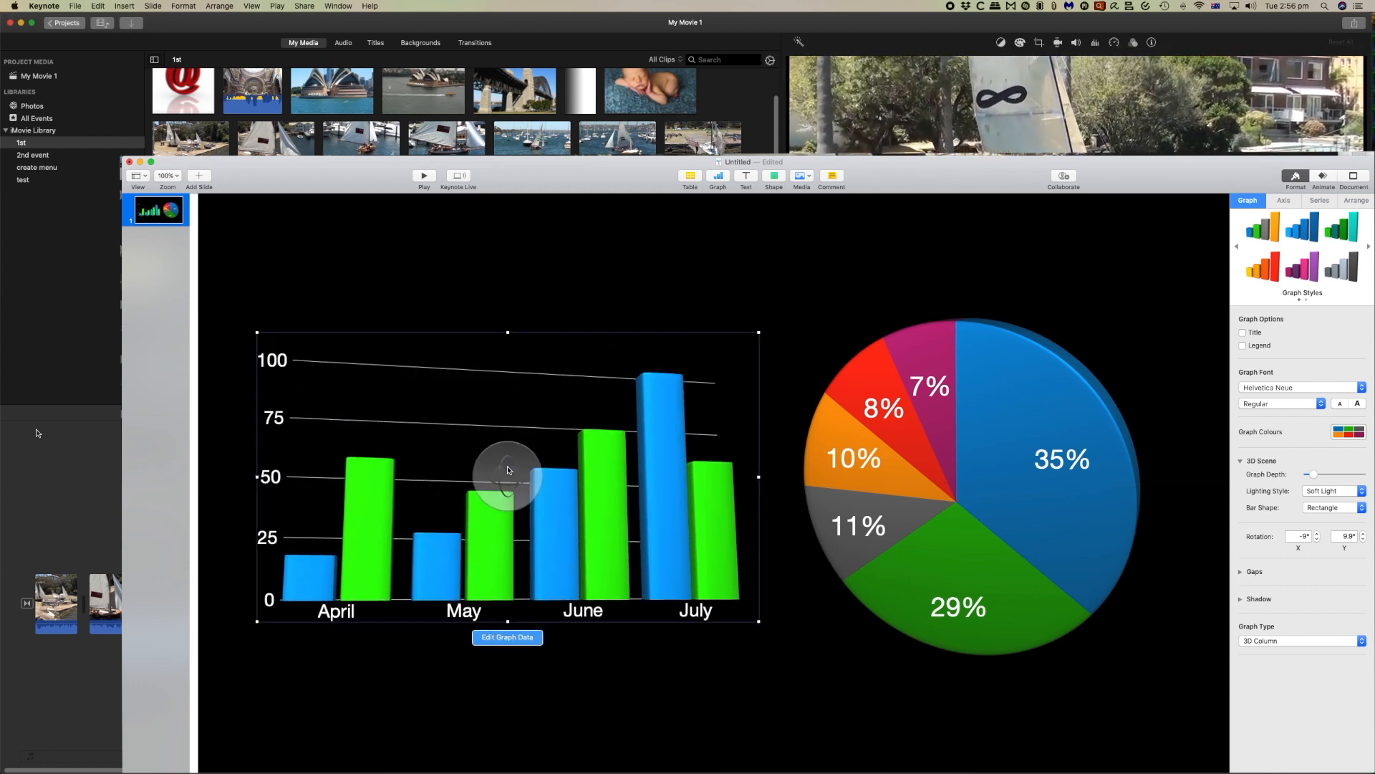
pyautogui.moveTo(508, 470); pyautogui.dragTo(547, 462)
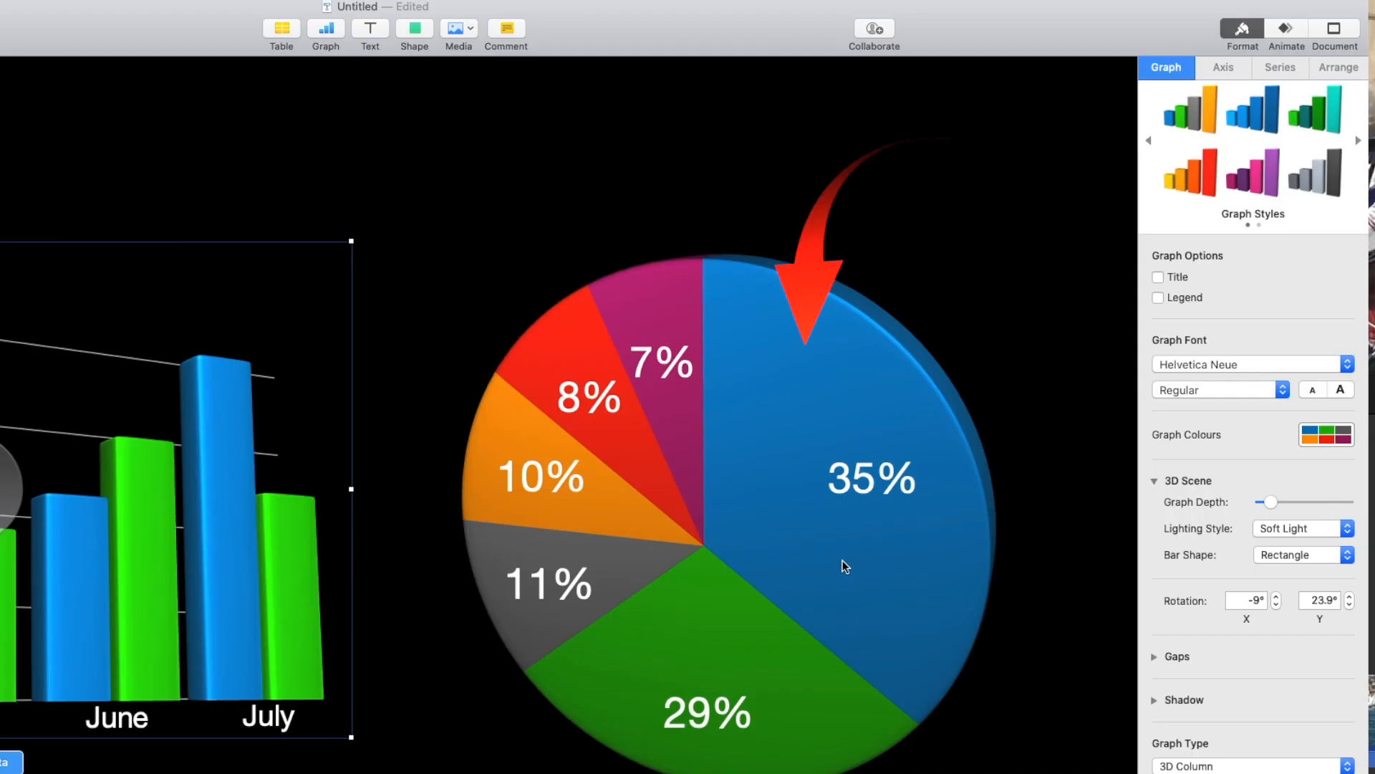
# - Apply the yellow, orange and red graph style to the pie graph and show its title
pyautogui.click(1018, 258)
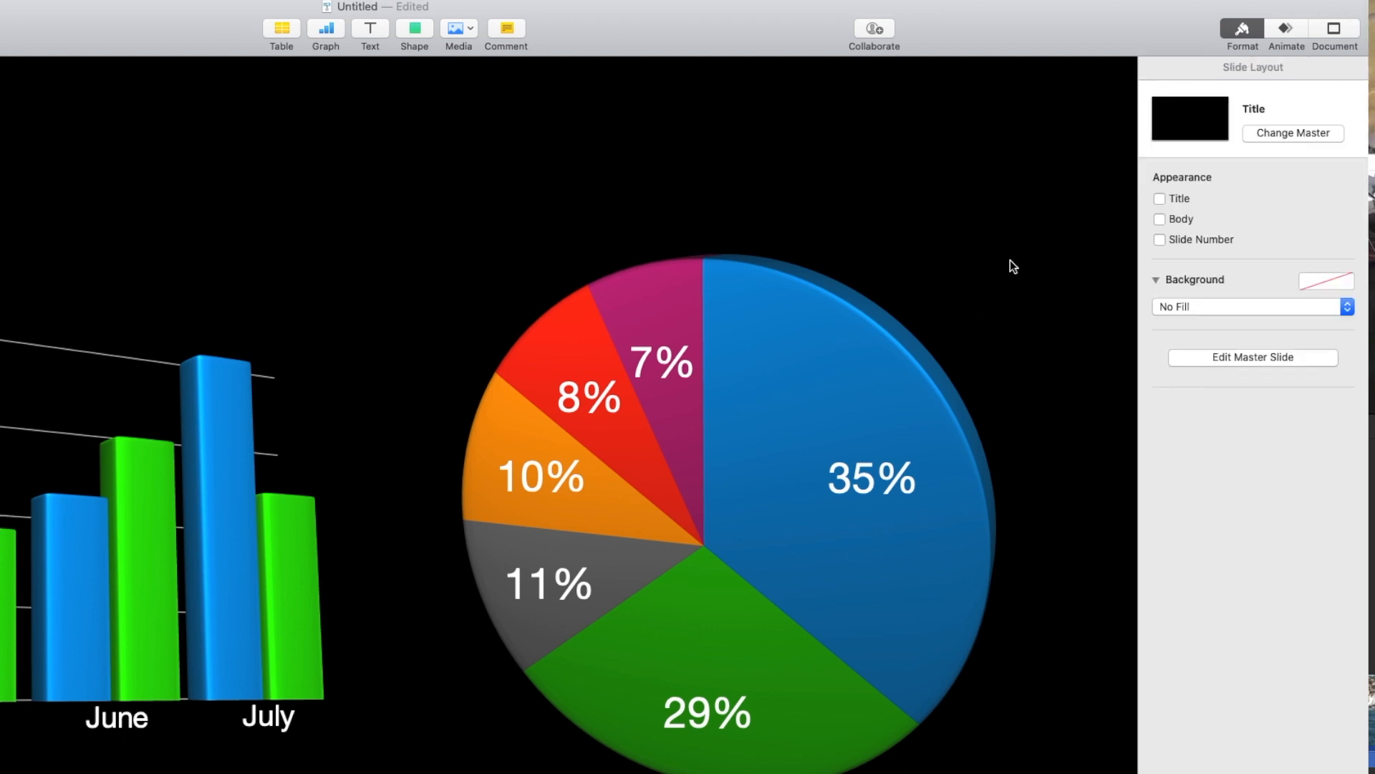
pyautogui.click(734, 414)
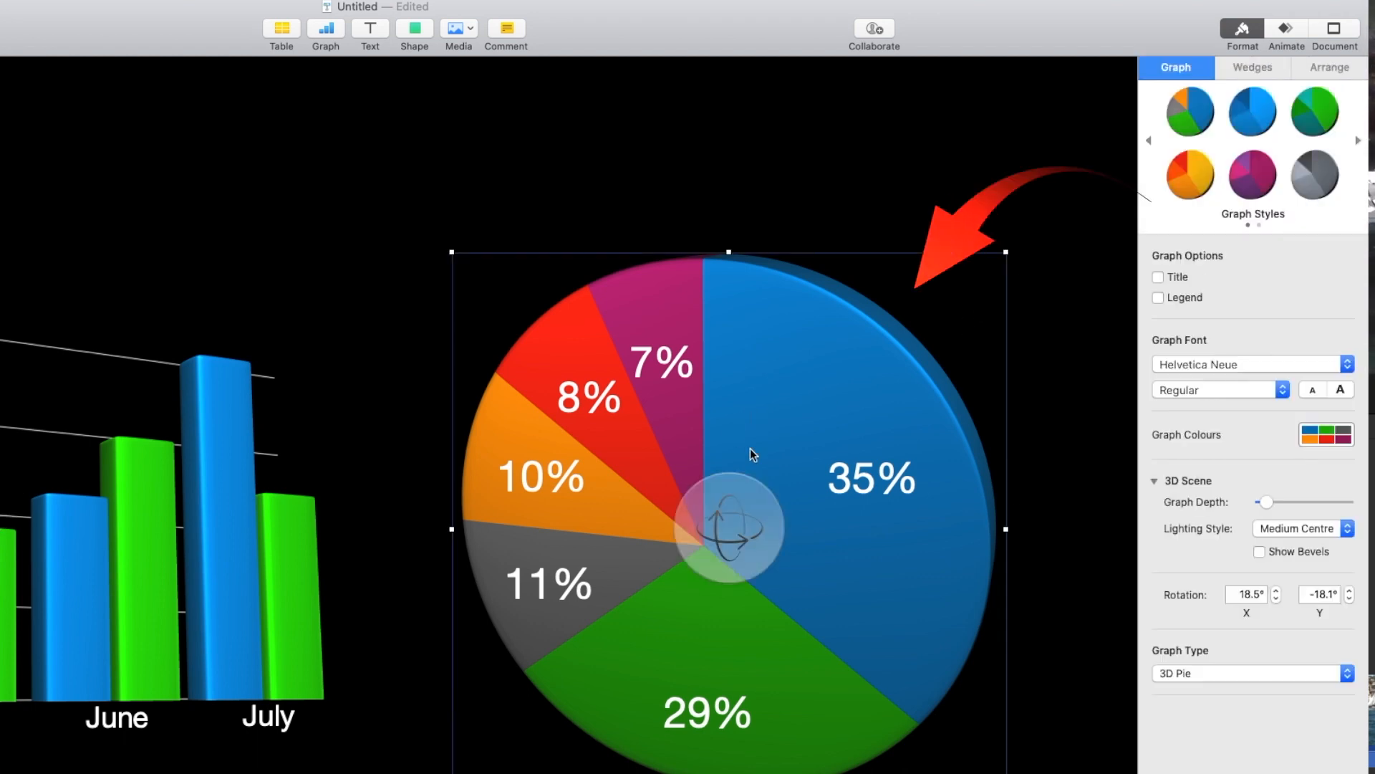
pyautogui.click(1188, 173)
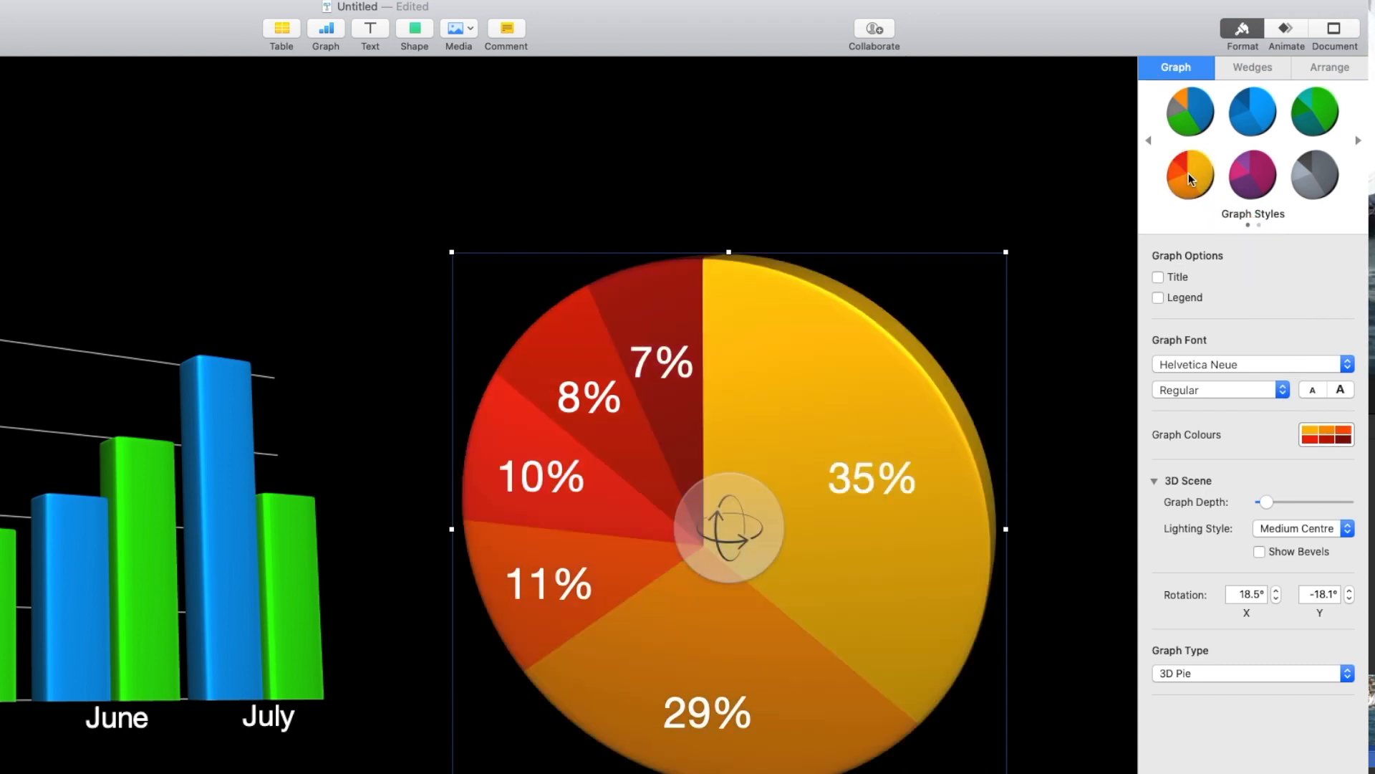
pyautogui.click(1158, 277)
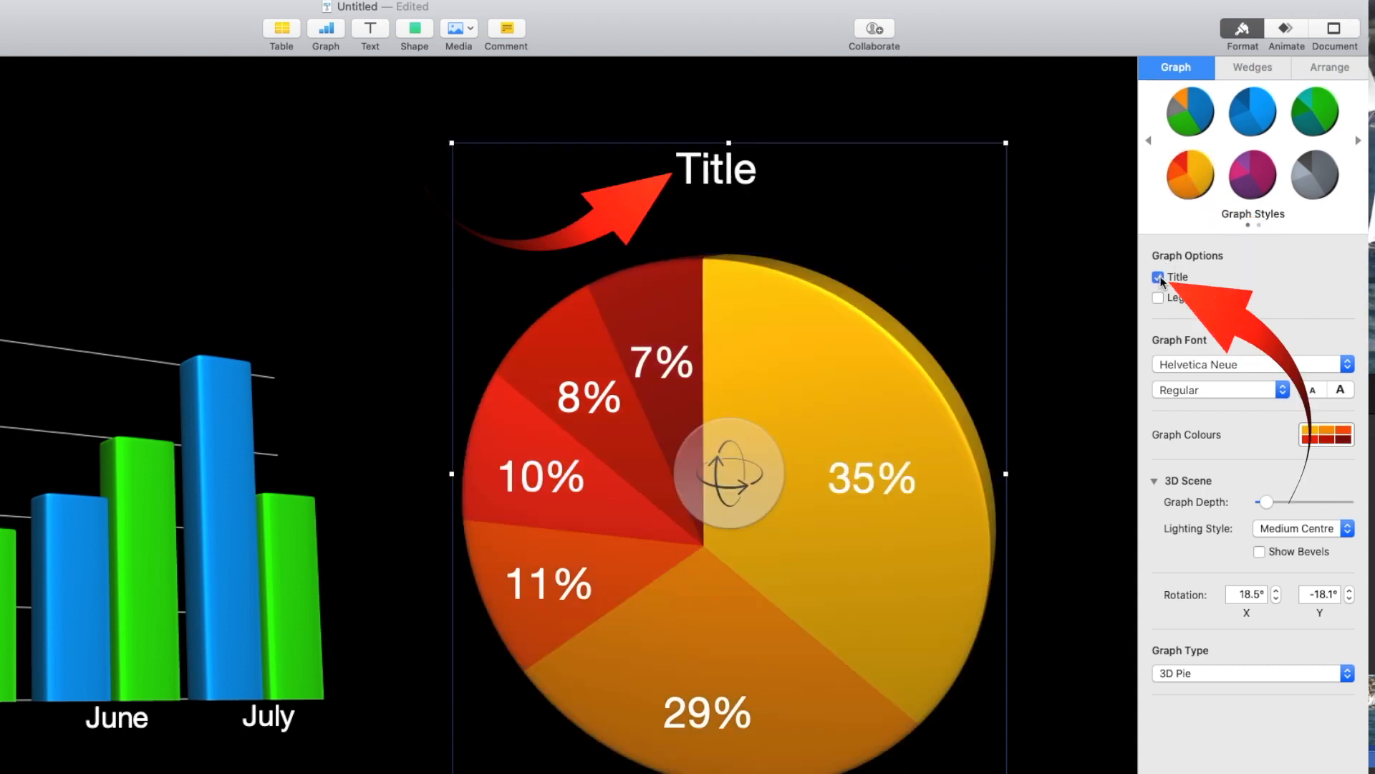
# - Show the pie graph's legend and remove it again
pyautogui.click(1158, 297)
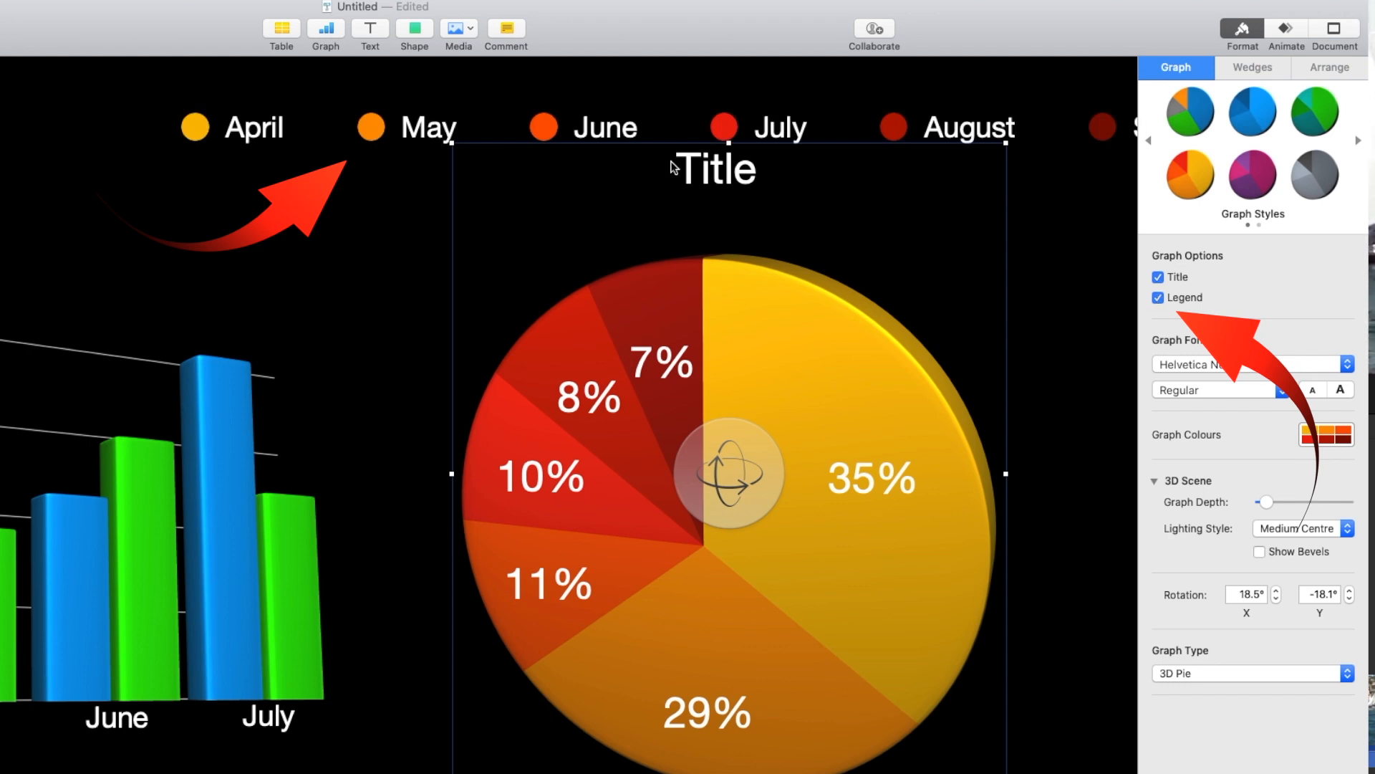
pyautogui.click(252, 128)
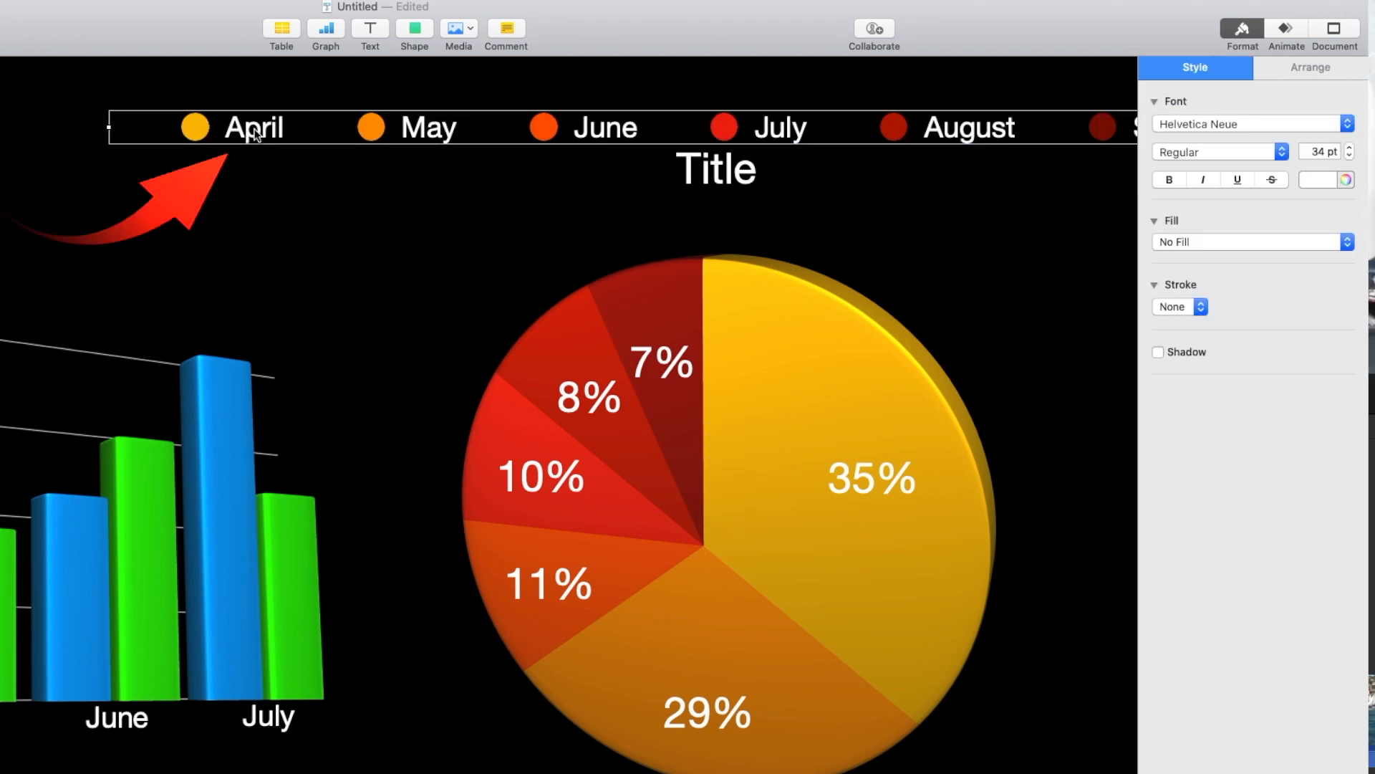
pyautogui.doubleClick(255, 129)
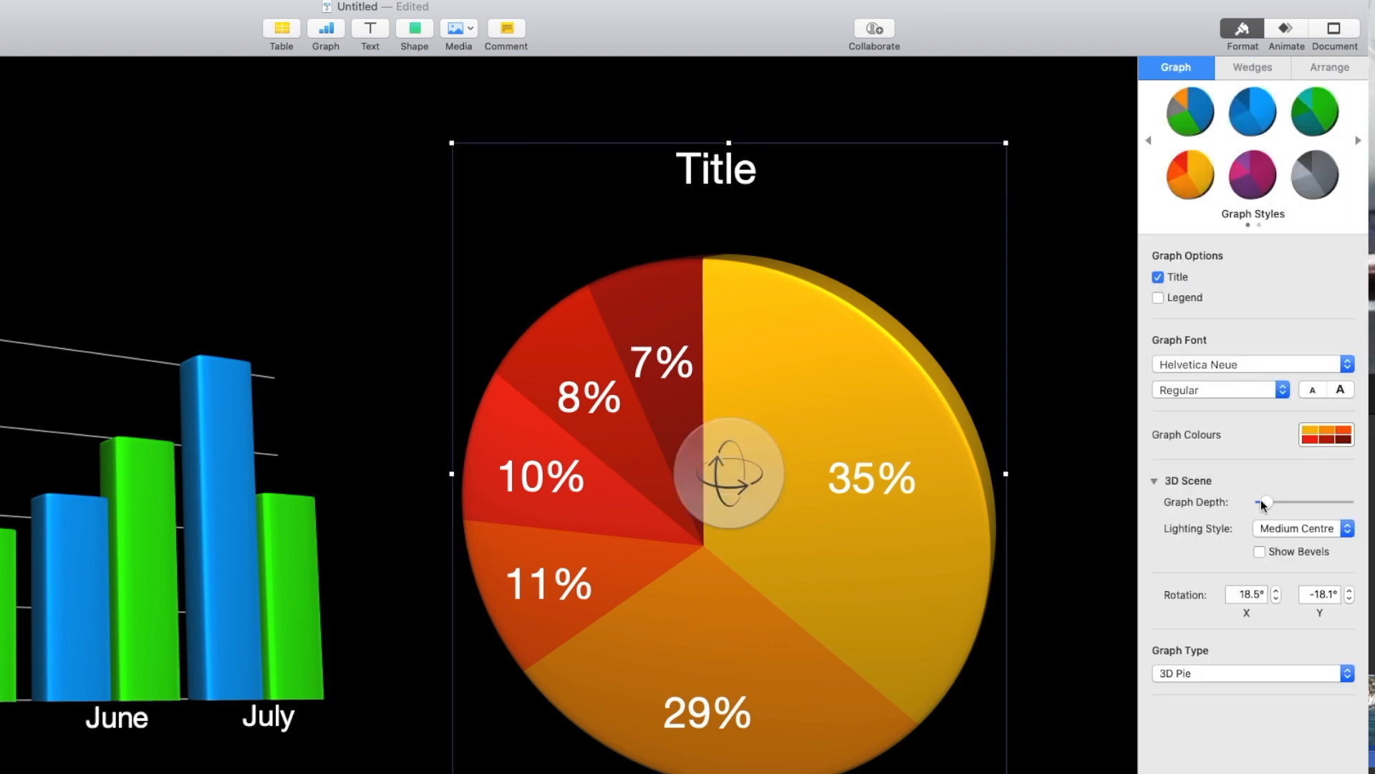
# - Increase the pie graph's depth slightly and set its lighting style to Default after trying Soft Fill
pyautogui.moveTo(1265, 502); pyautogui.dragTo(1283, 501)
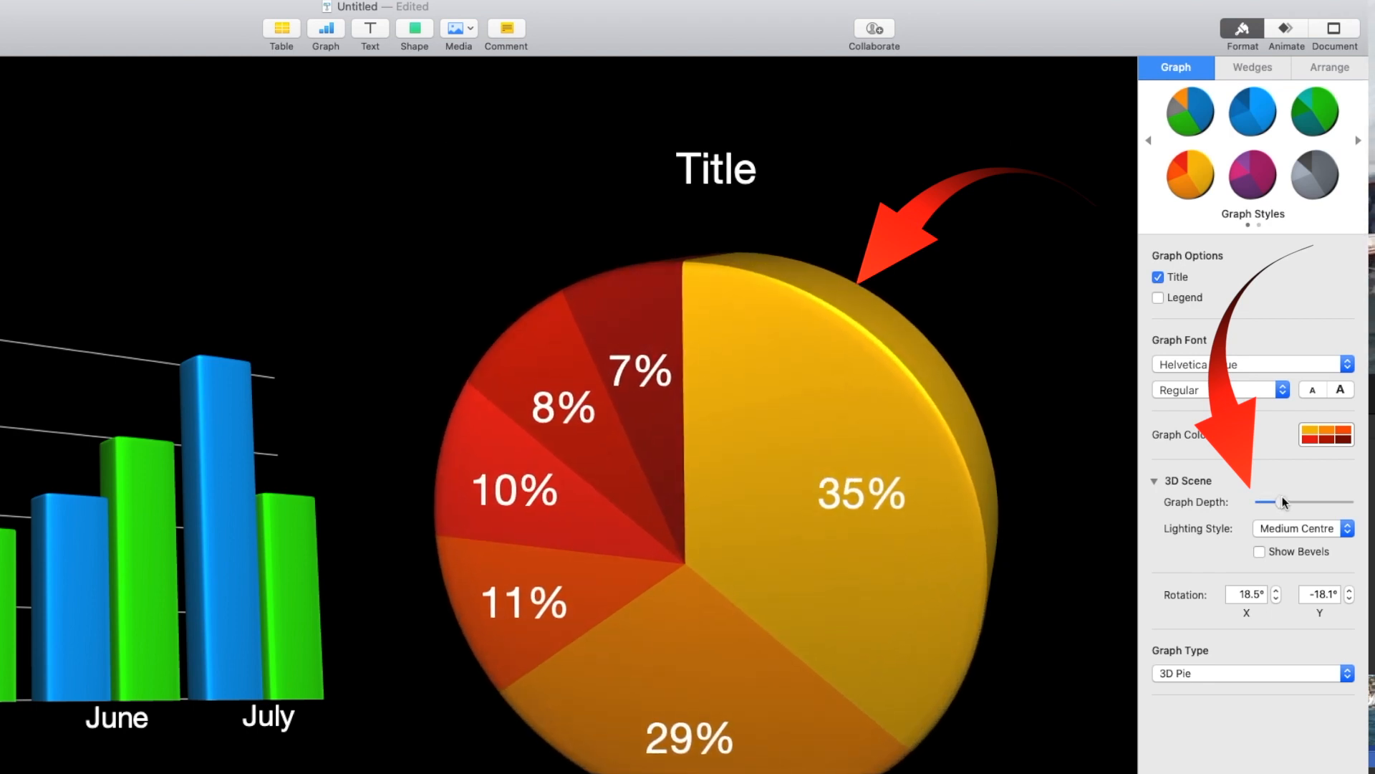
pyautogui.click(1348, 529)
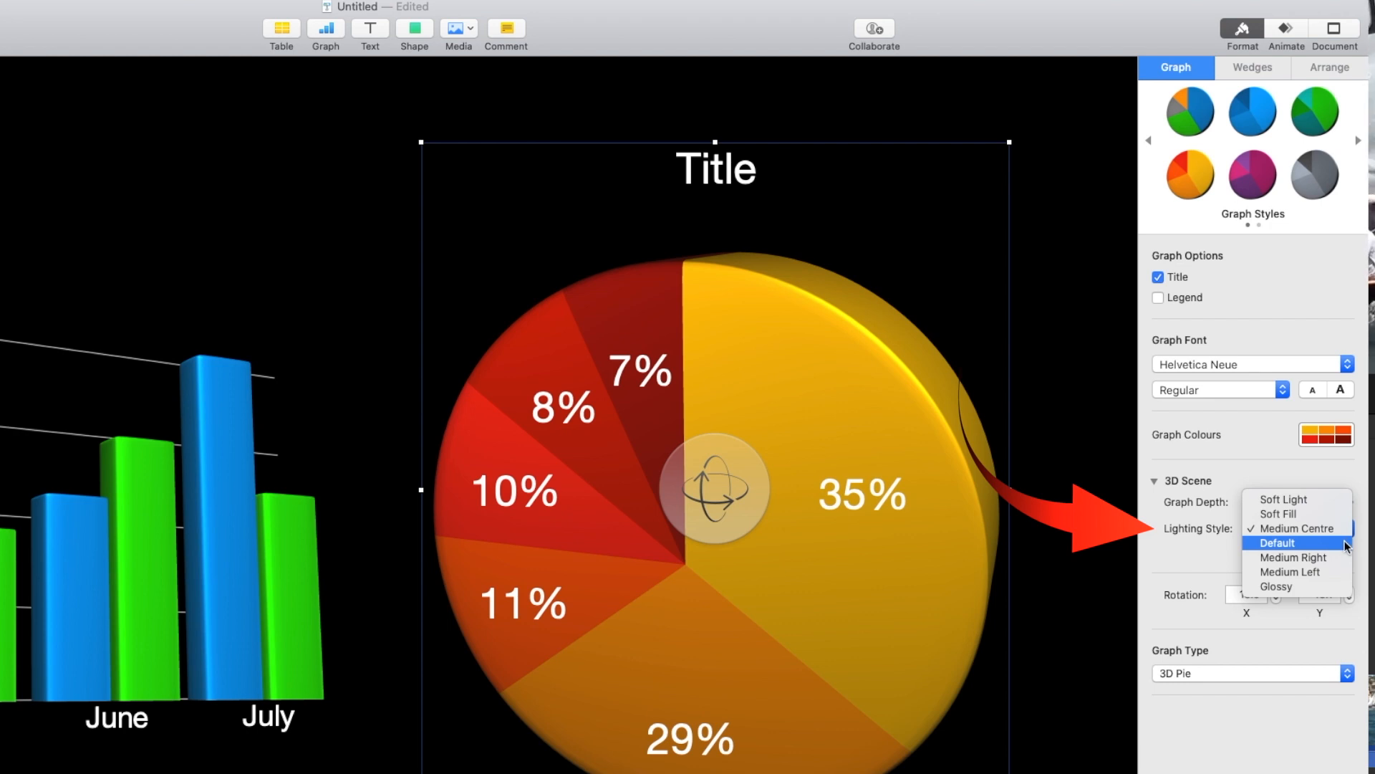
pyautogui.click(1335, 524)
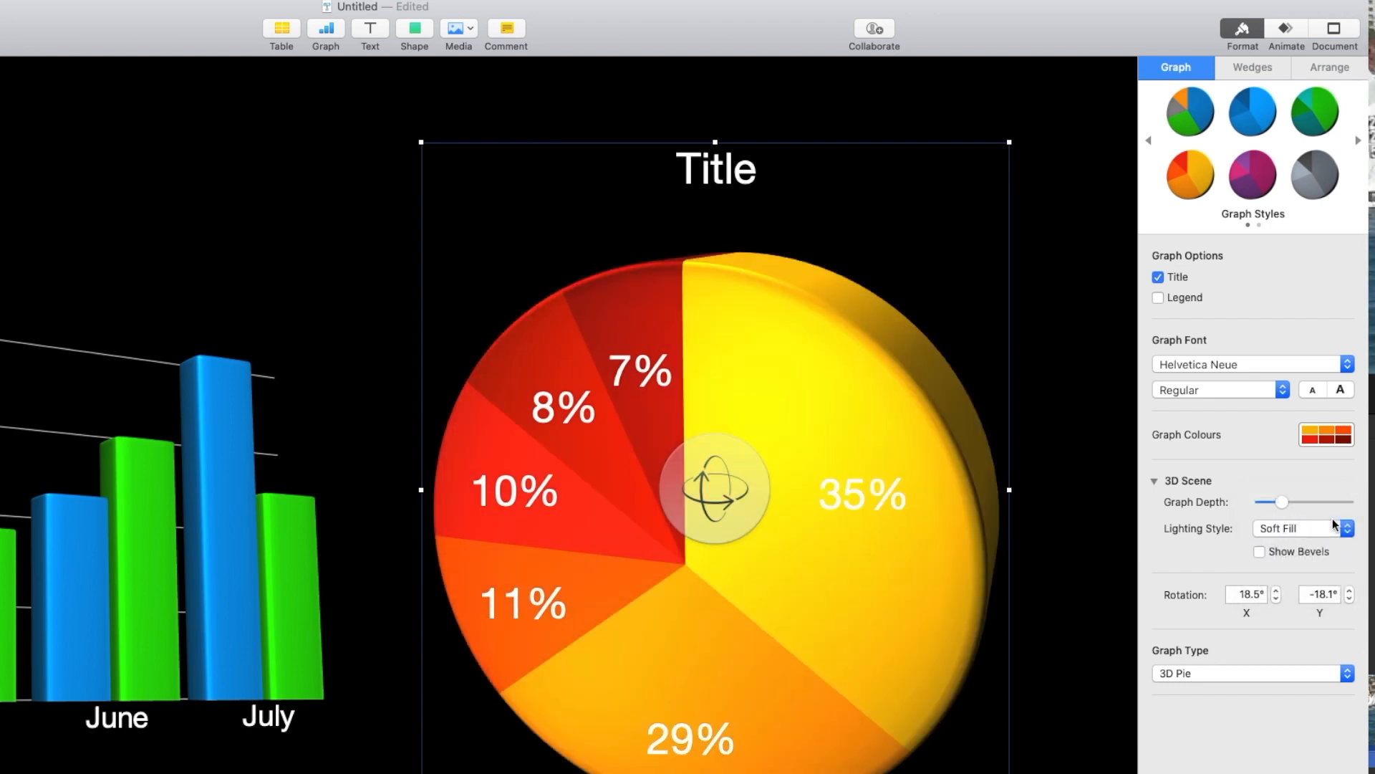
pyautogui.click(1331, 528)
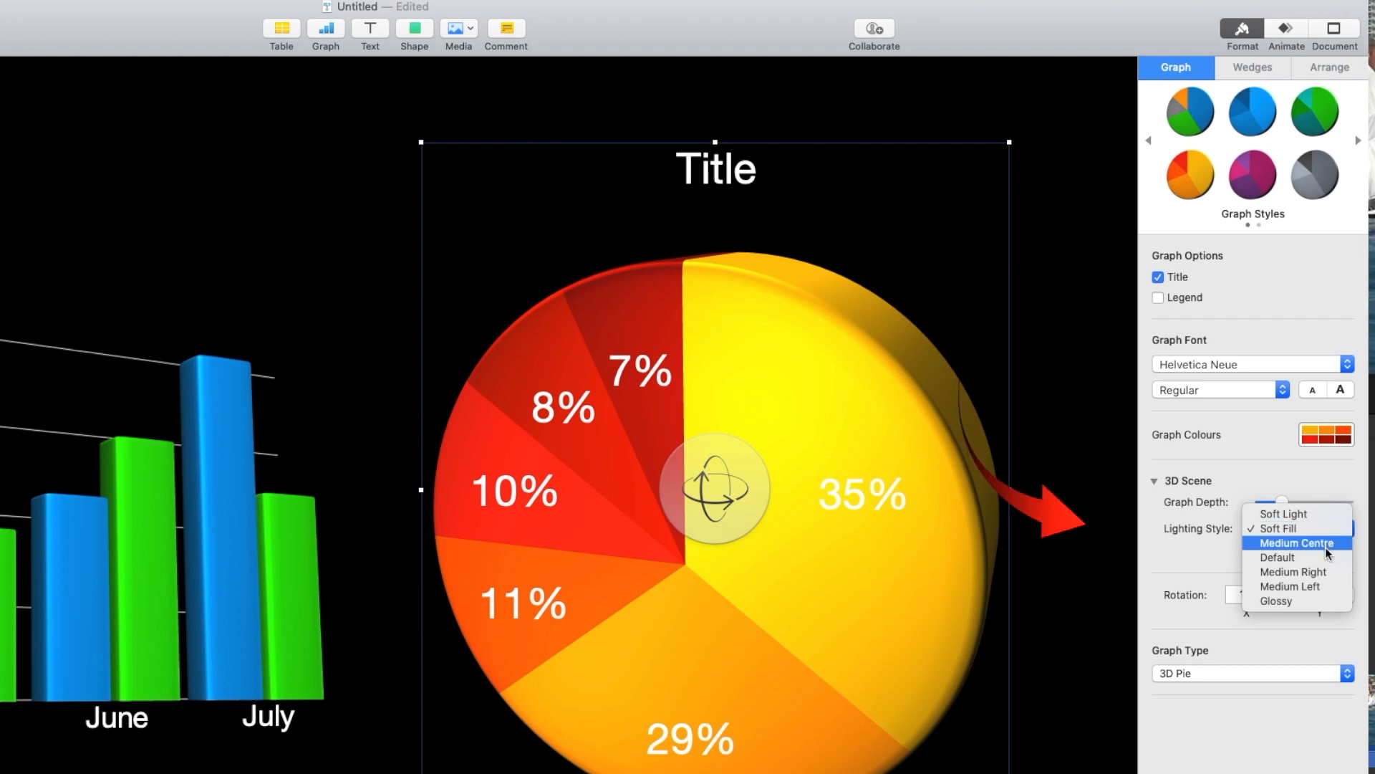
pyautogui.click(1326, 558)
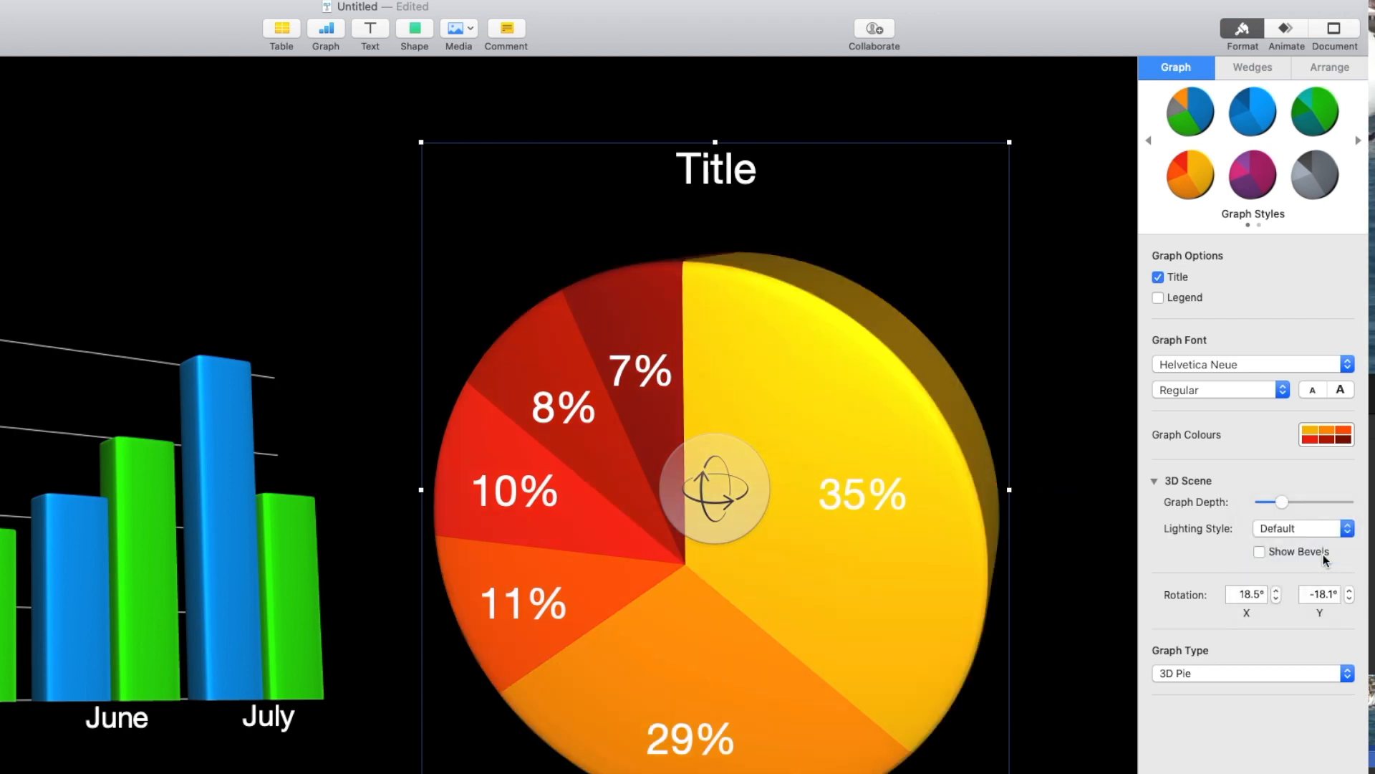
# - Show bevels on the pie graph and separate its wedges to a 12% distance from the centre
pyautogui.click(1326, 558)
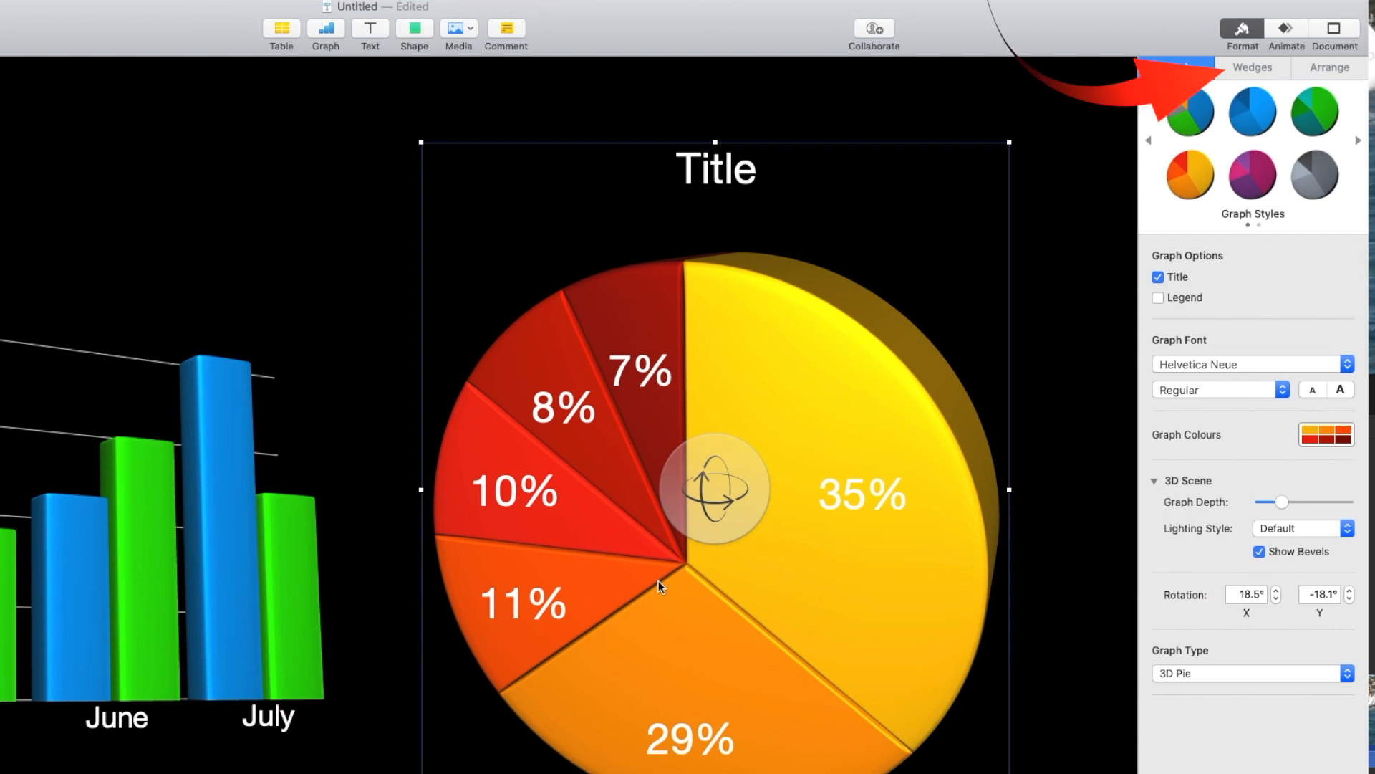
pyautogui.click(1262, 71)
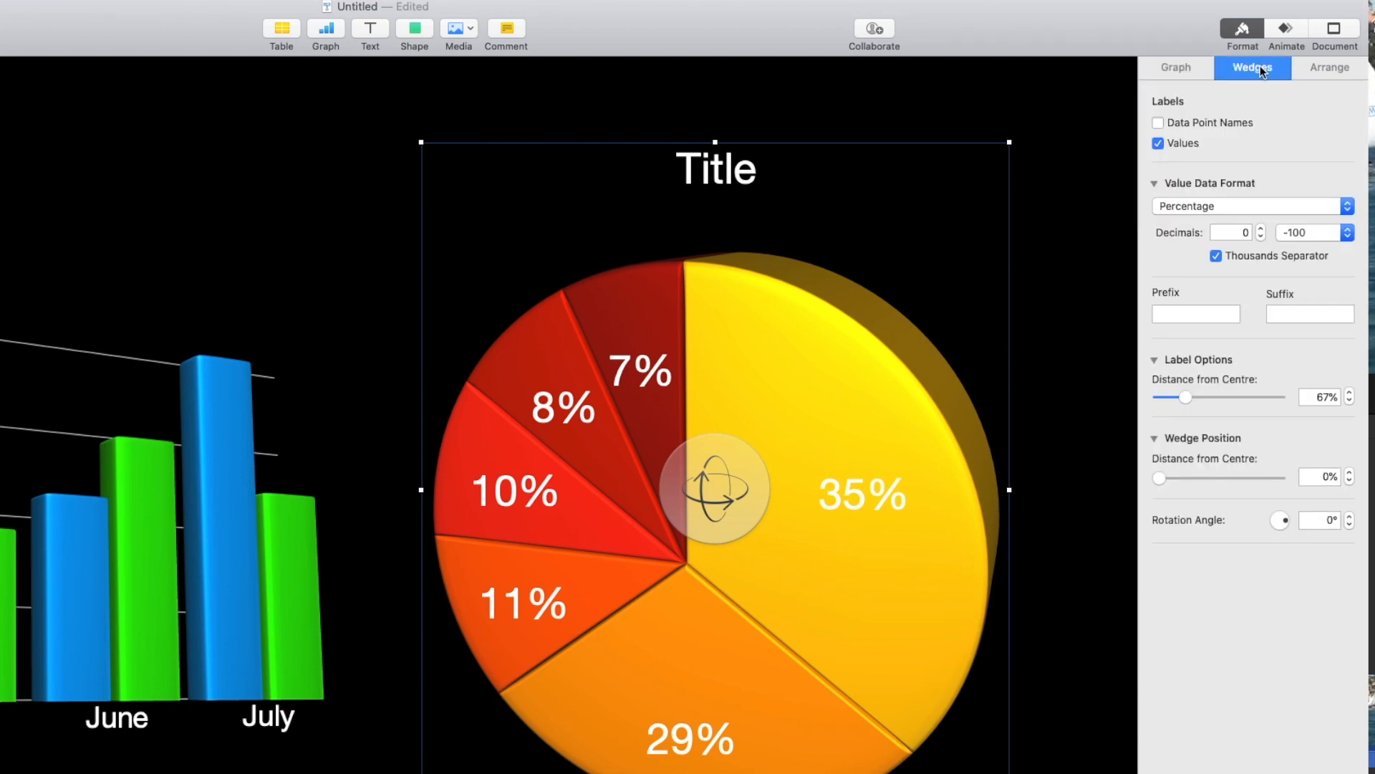
pyautogui.click(1158, 143)
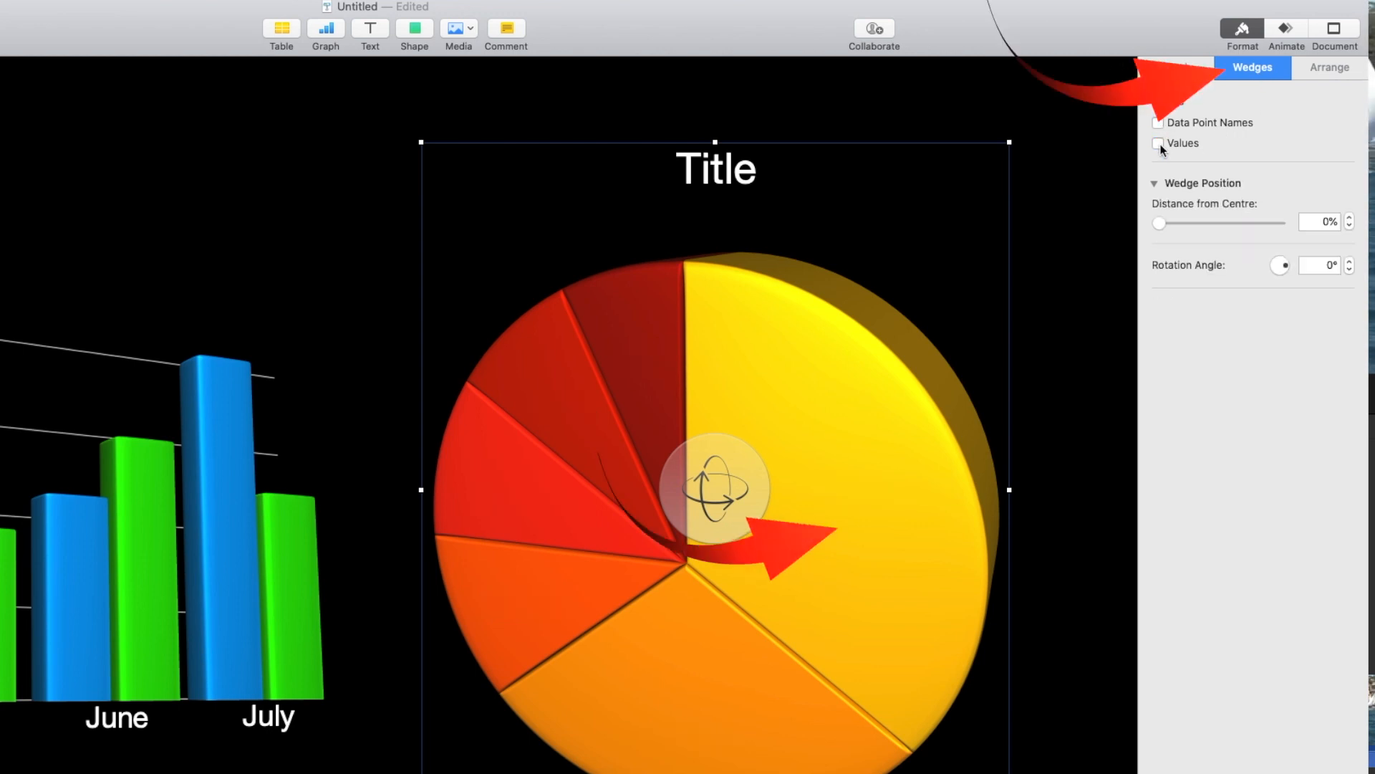
pyautogui.click(1158, 143)
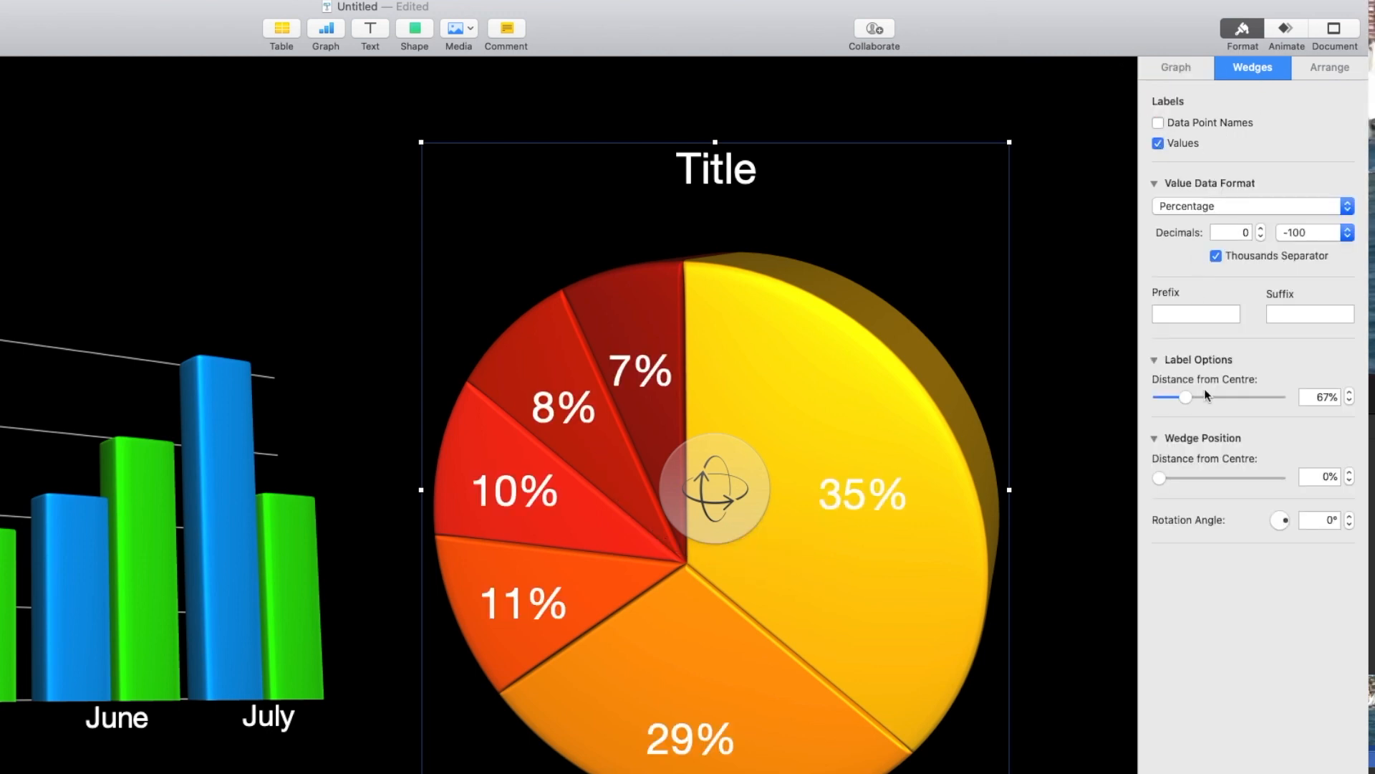
pyautogui.moveTo(1162, 478); pyautogui.dragTo(1176, 476)
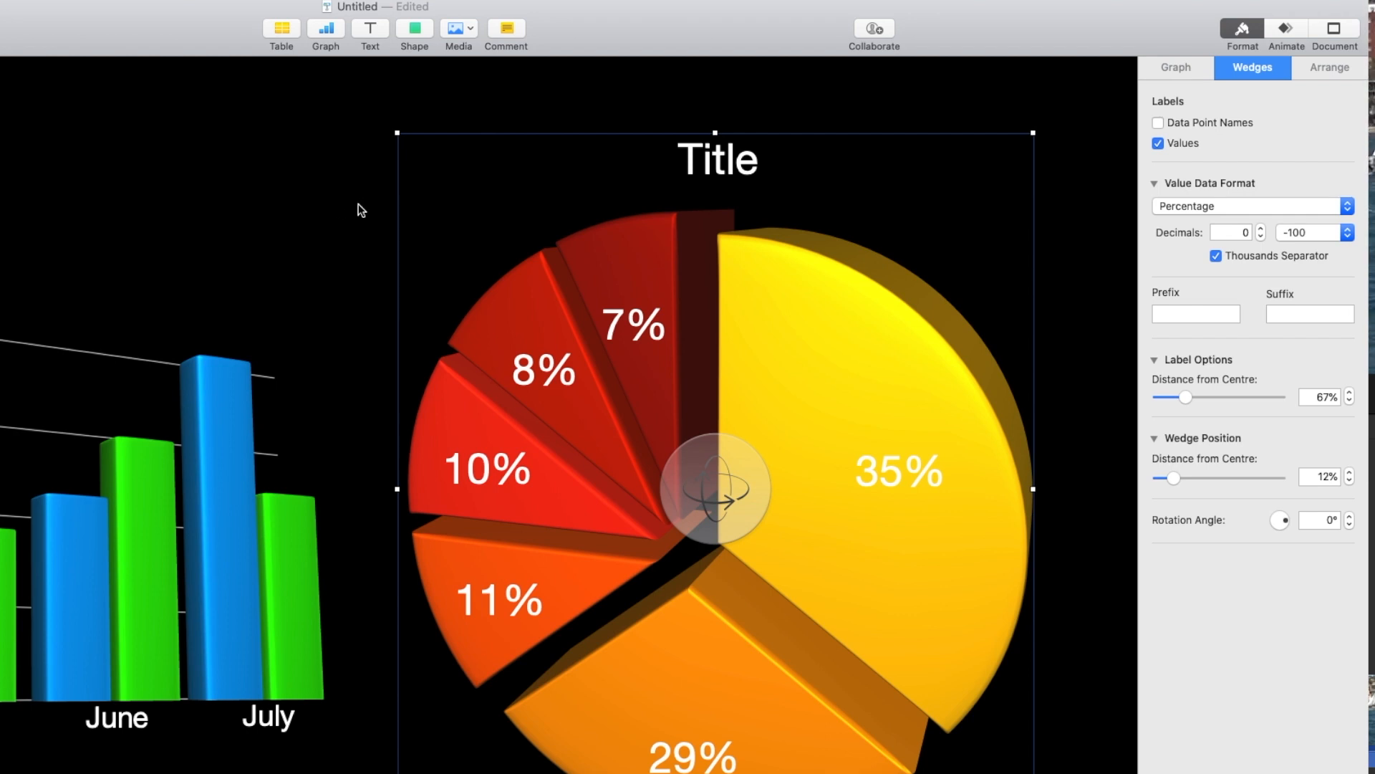
# - Add the 3D Grow build-in effect to the pie graph
pyautogui.click(1278, 30)
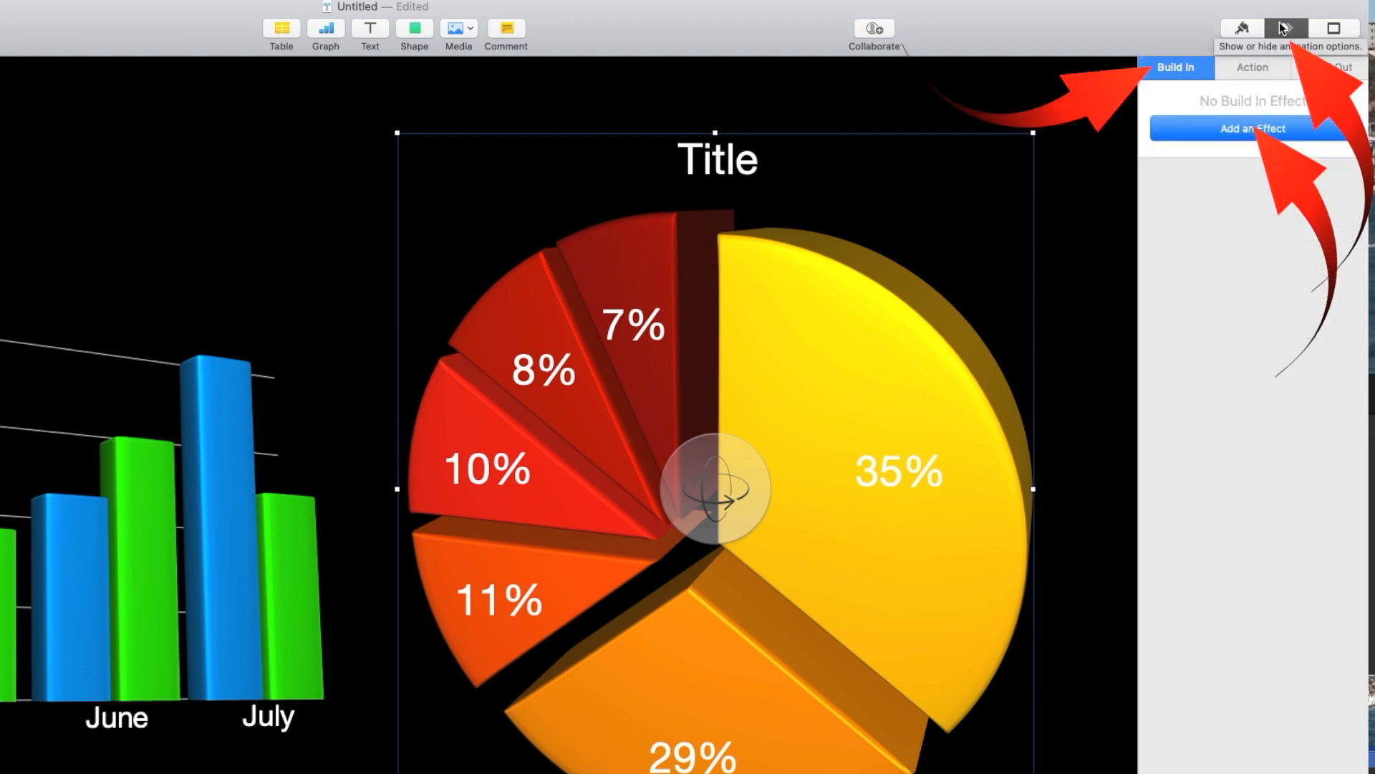
pyautogui.click(1268, 130)
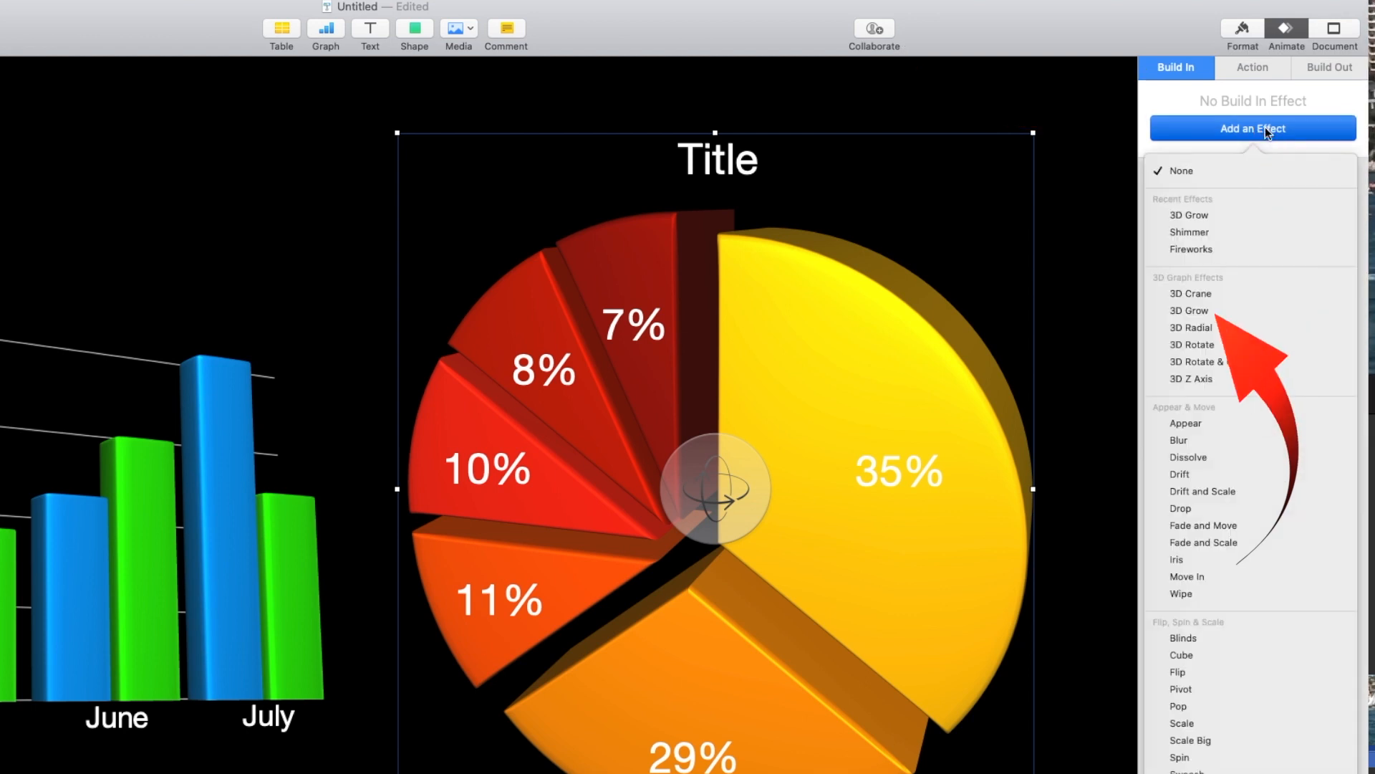
pyautogui.click(1222, 312)
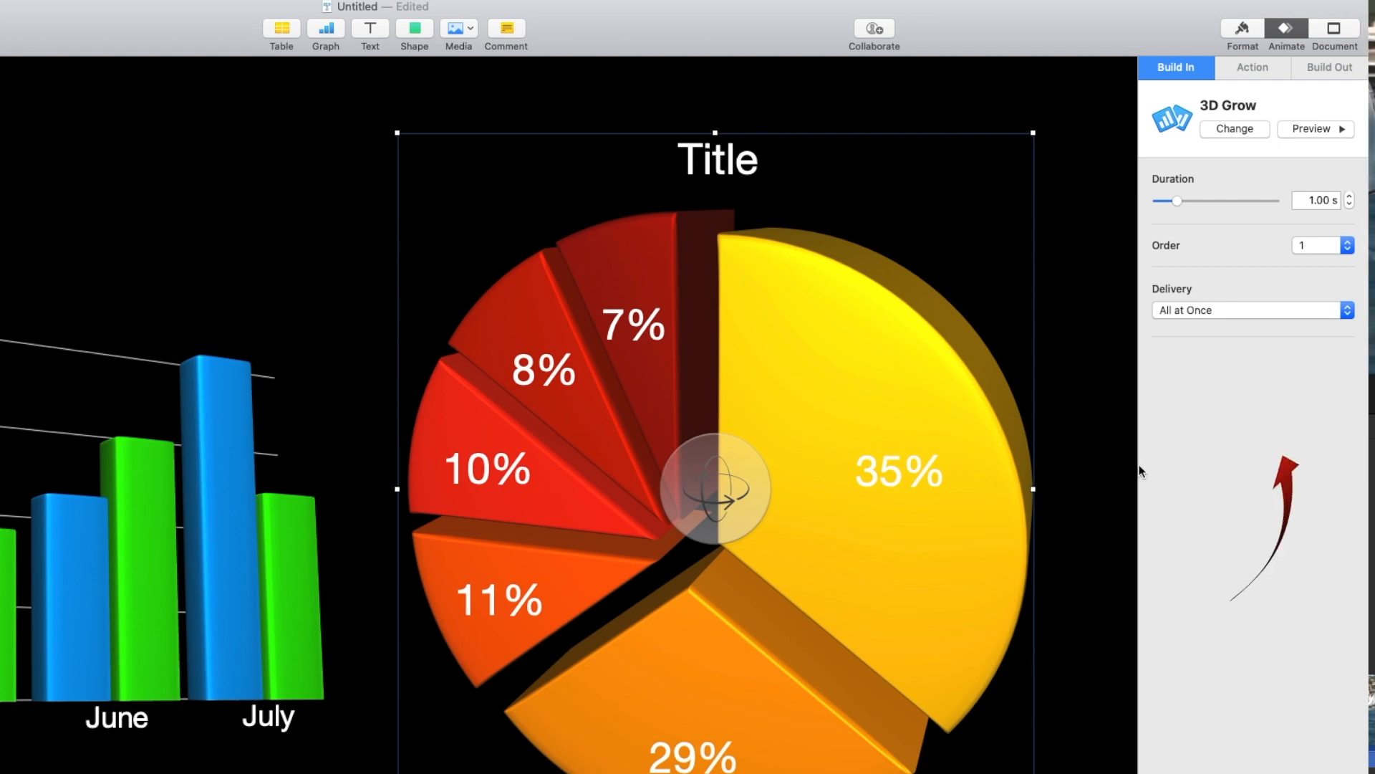
# - Set the pie graph's 3D Grow build to deliver By Wedge with a 0.30 s duration and preview it
pyautogui.click(1229, 309)
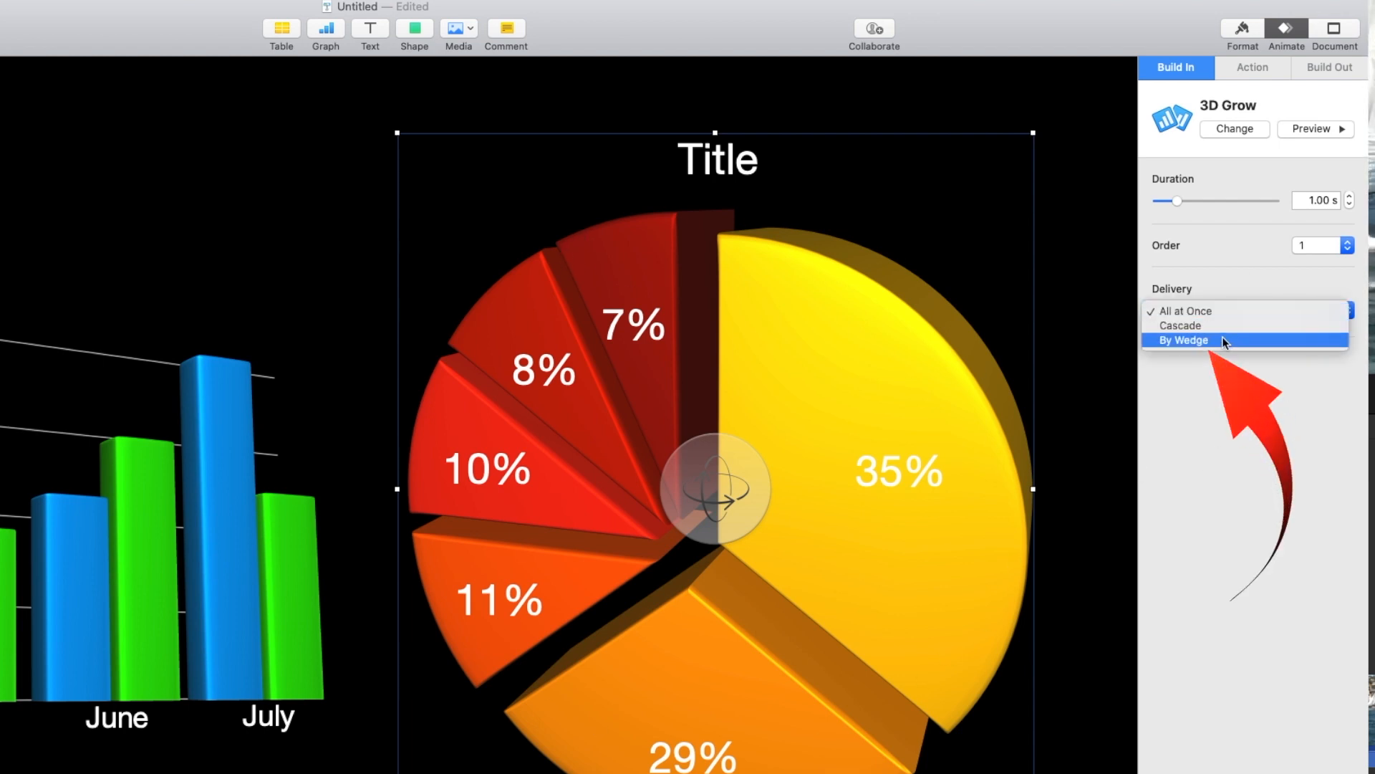
pyautogui.click(1222, 339)
pyautogui.click(1318, 129)
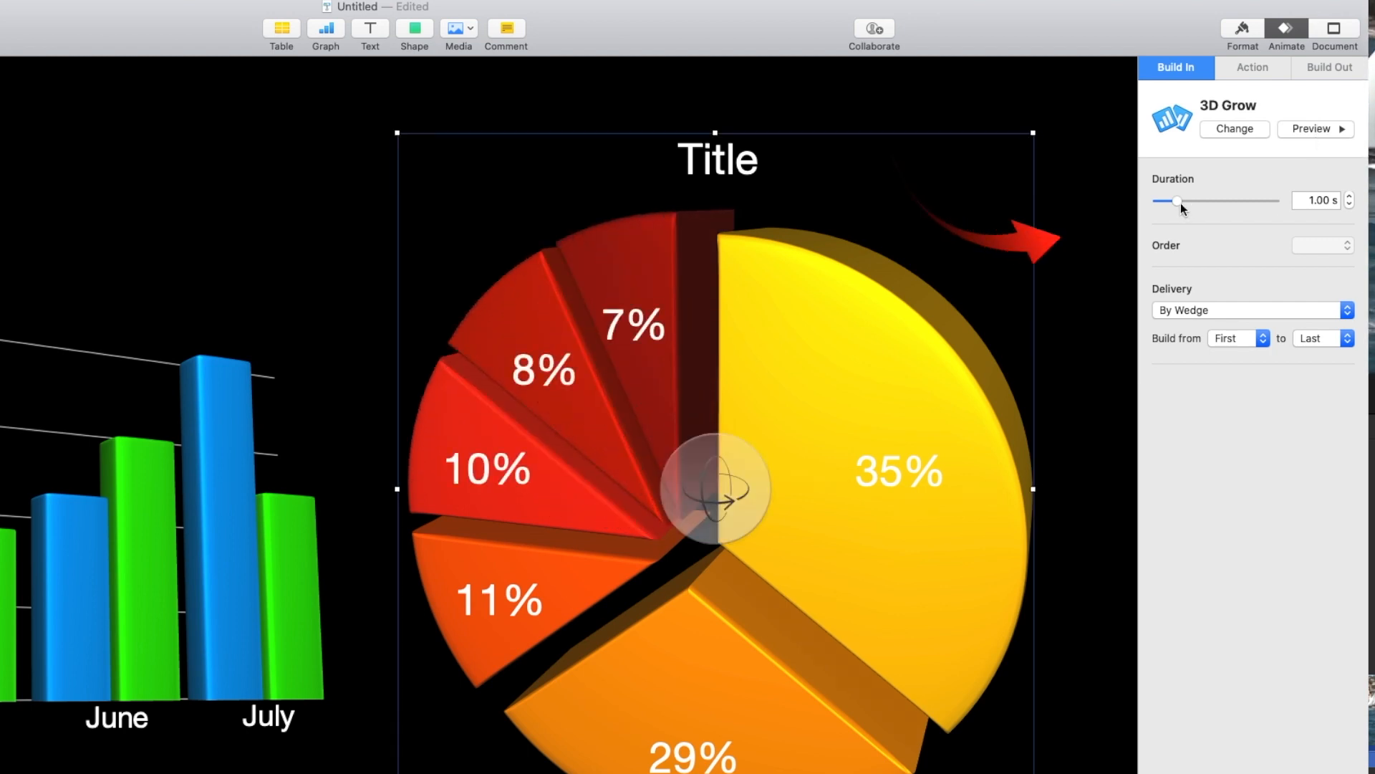
pyautogui.moveTo(1180, 199); pyautogui.dragTo(1166, 201)
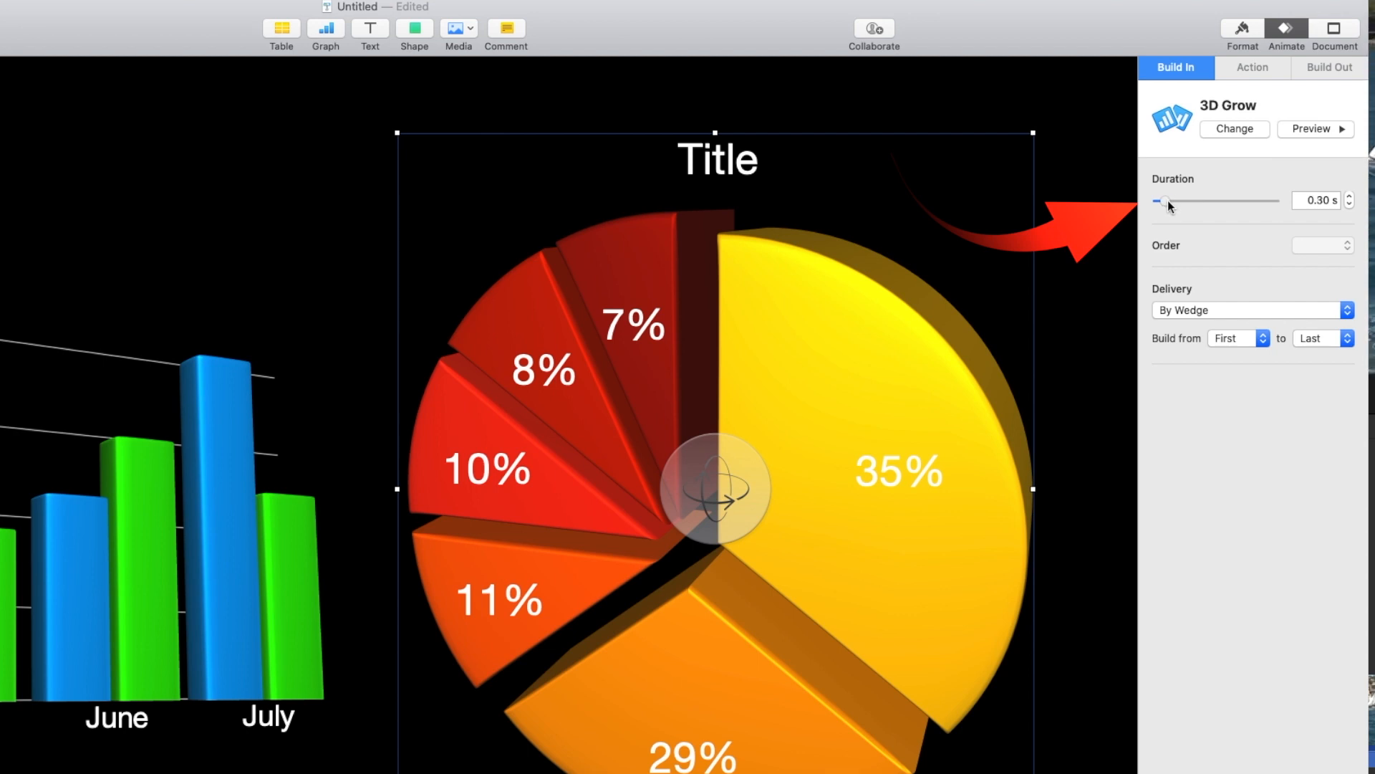
pyautogui.click(1324, 127)
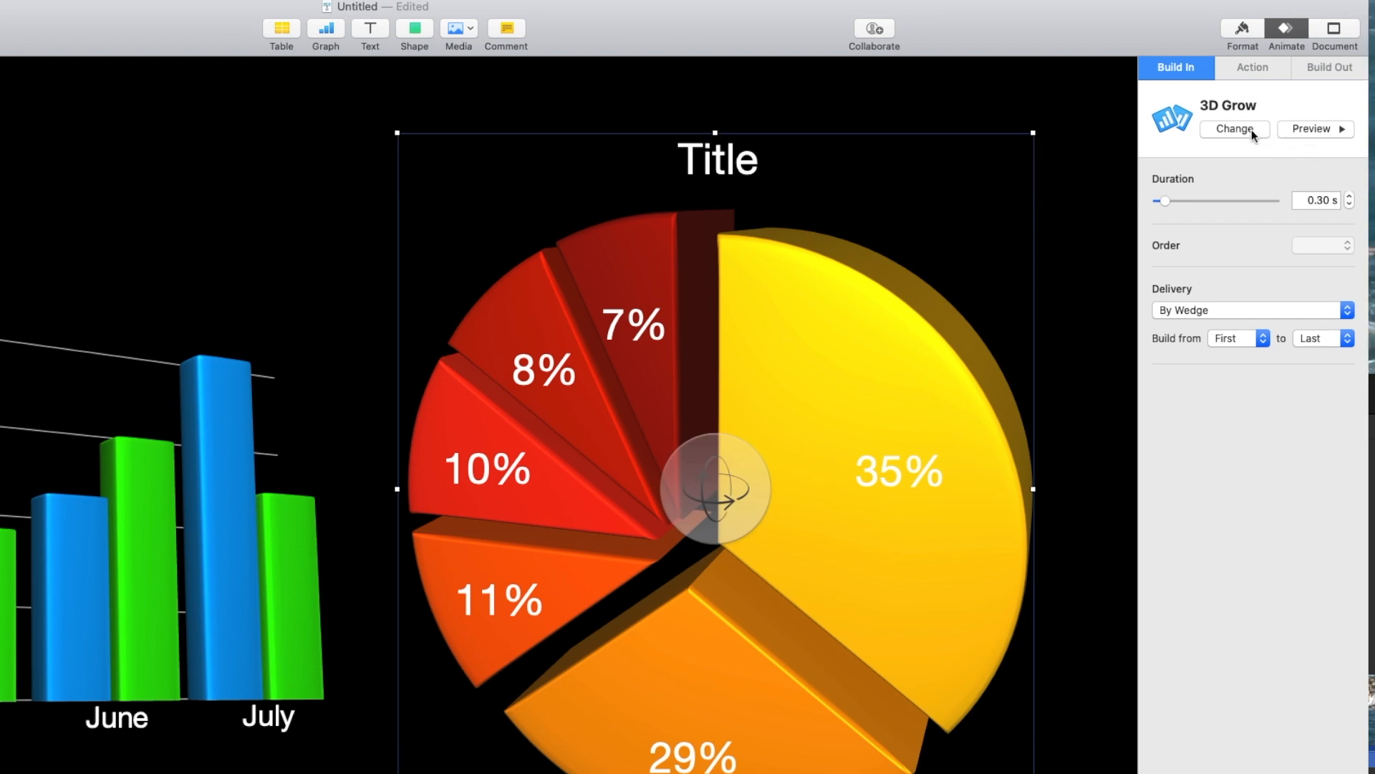
# - Add a Blink action to the pie graph, and a second action set to Opacity after trying Pulse
pyautogui.click(1248, 68)
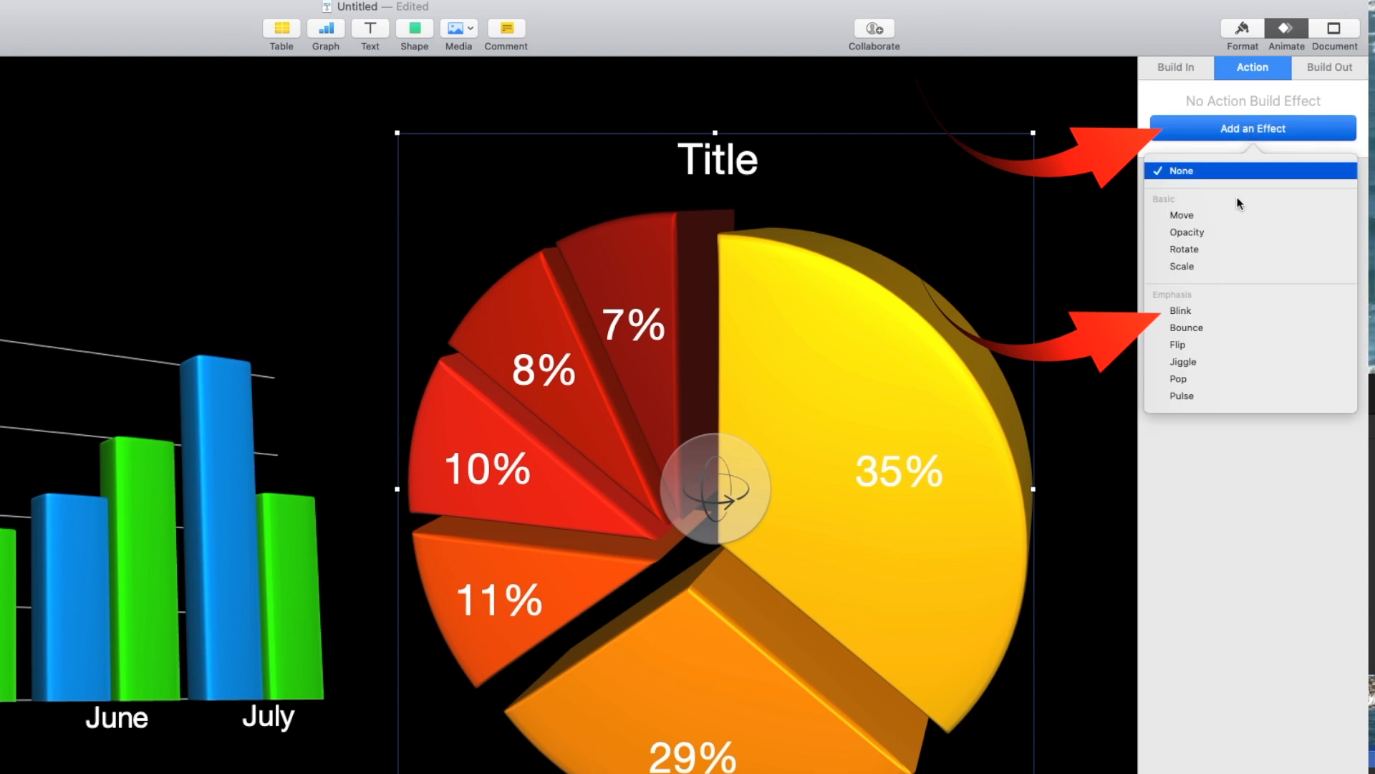
pyautogui.click(1193, 311)
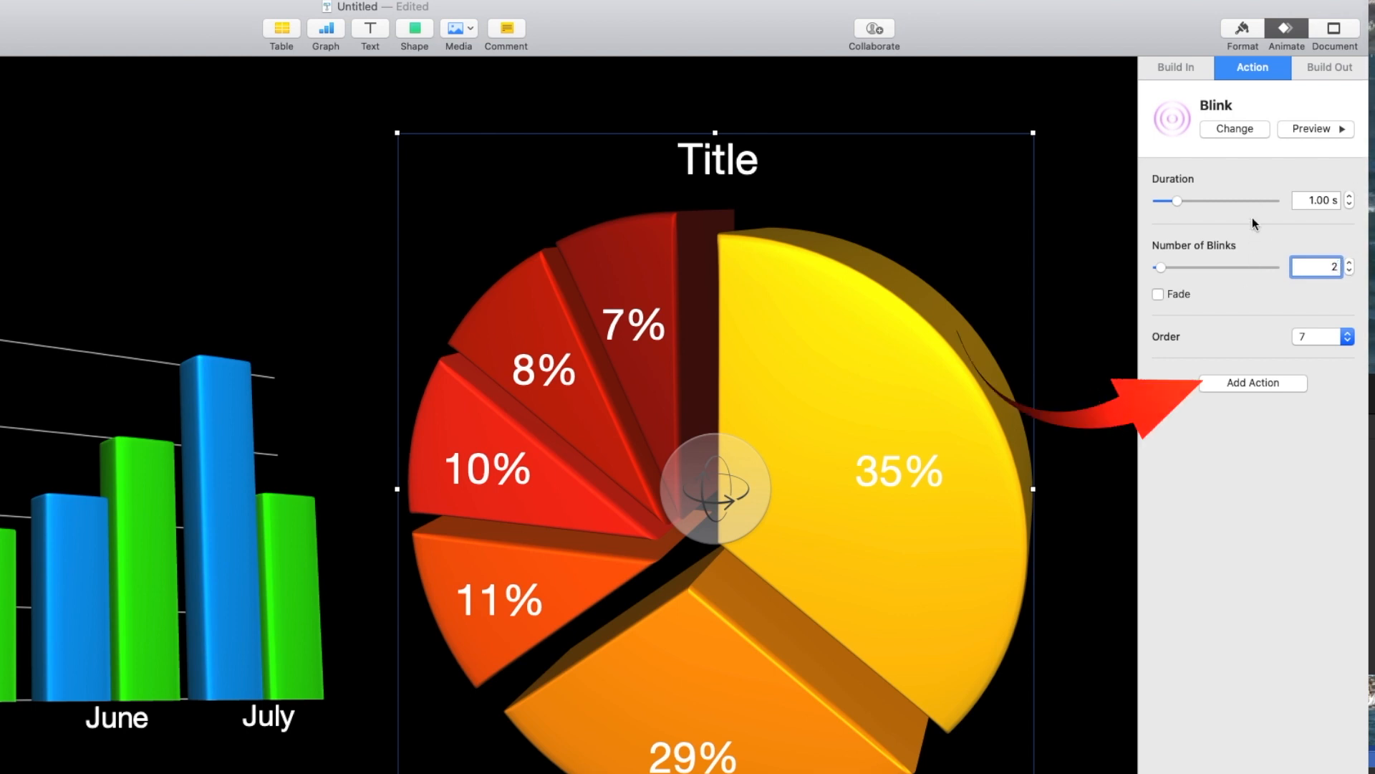
pyautogui.click(1253, 384)
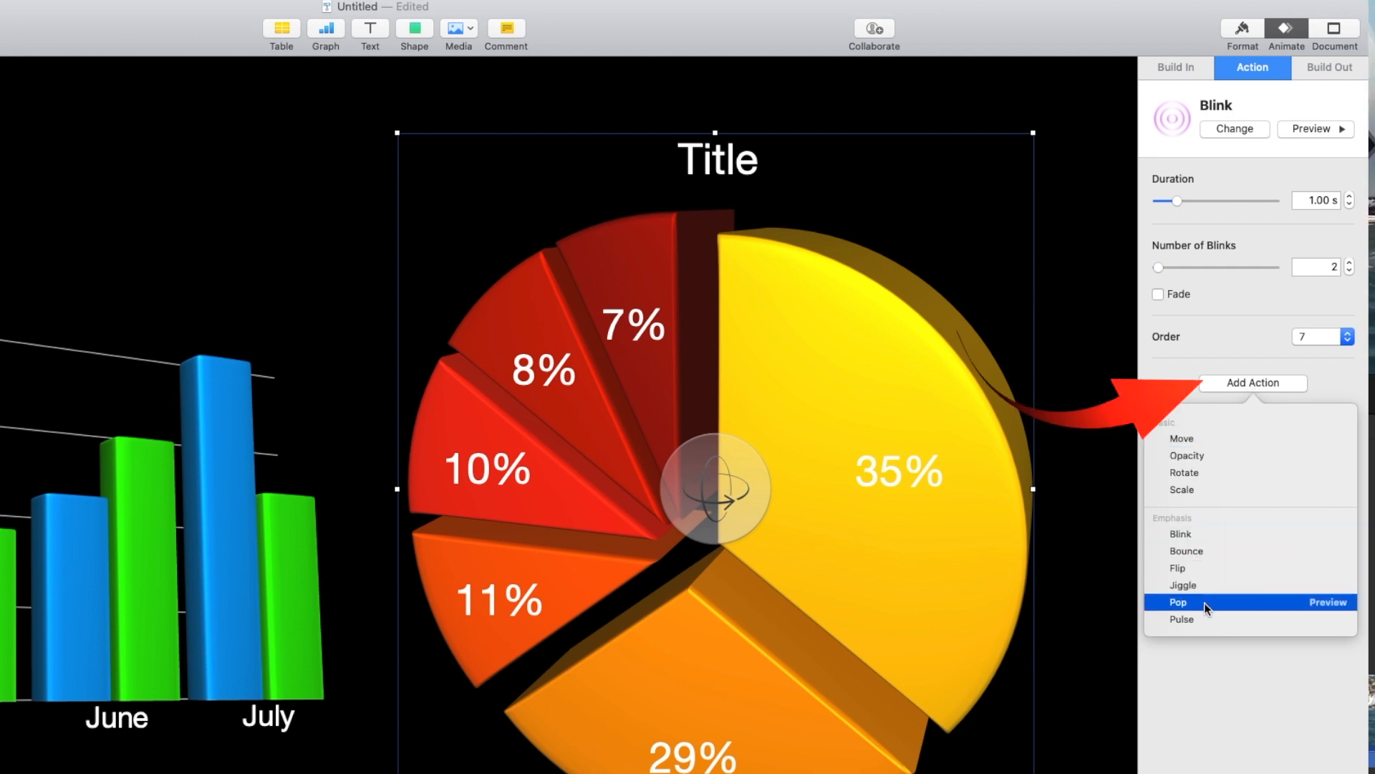
pyautogui.click(1182, 618)
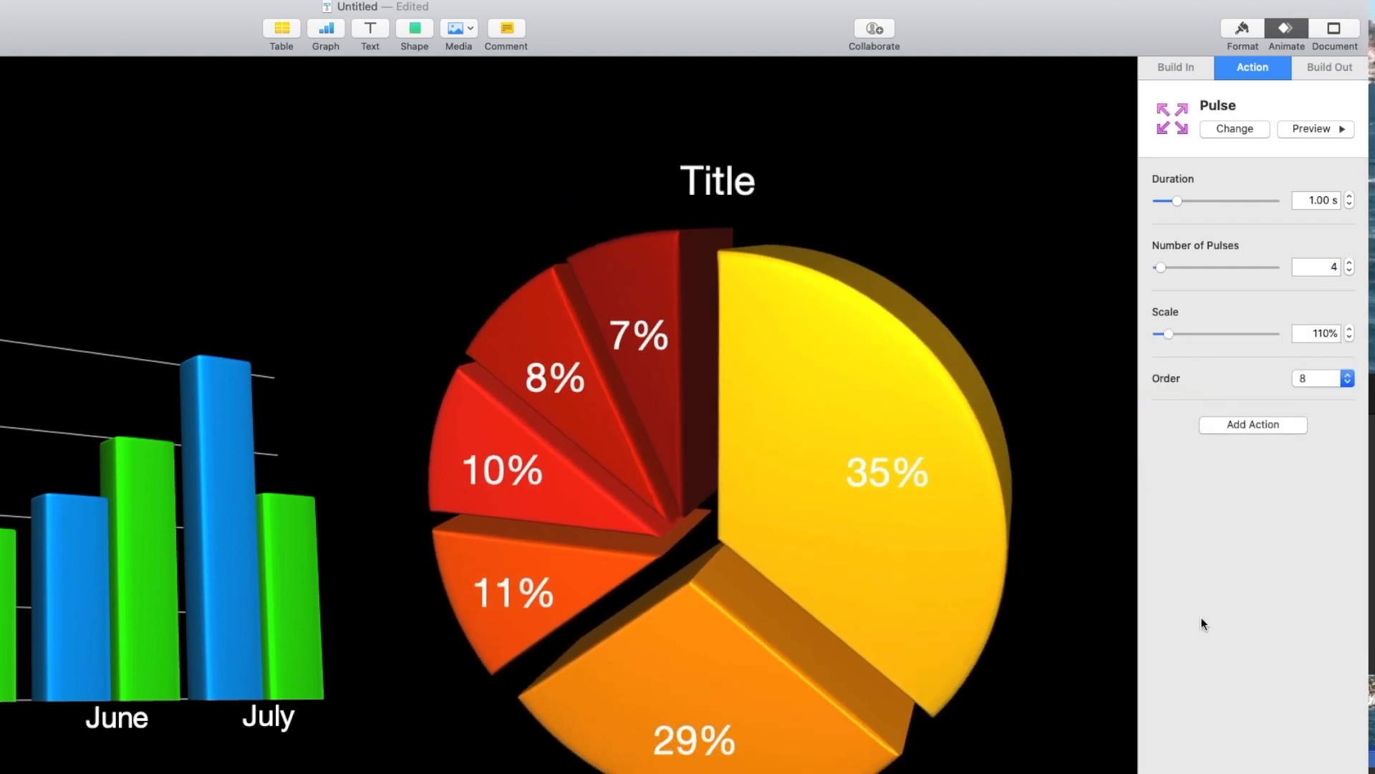
pyautogui.click(1248, 130)
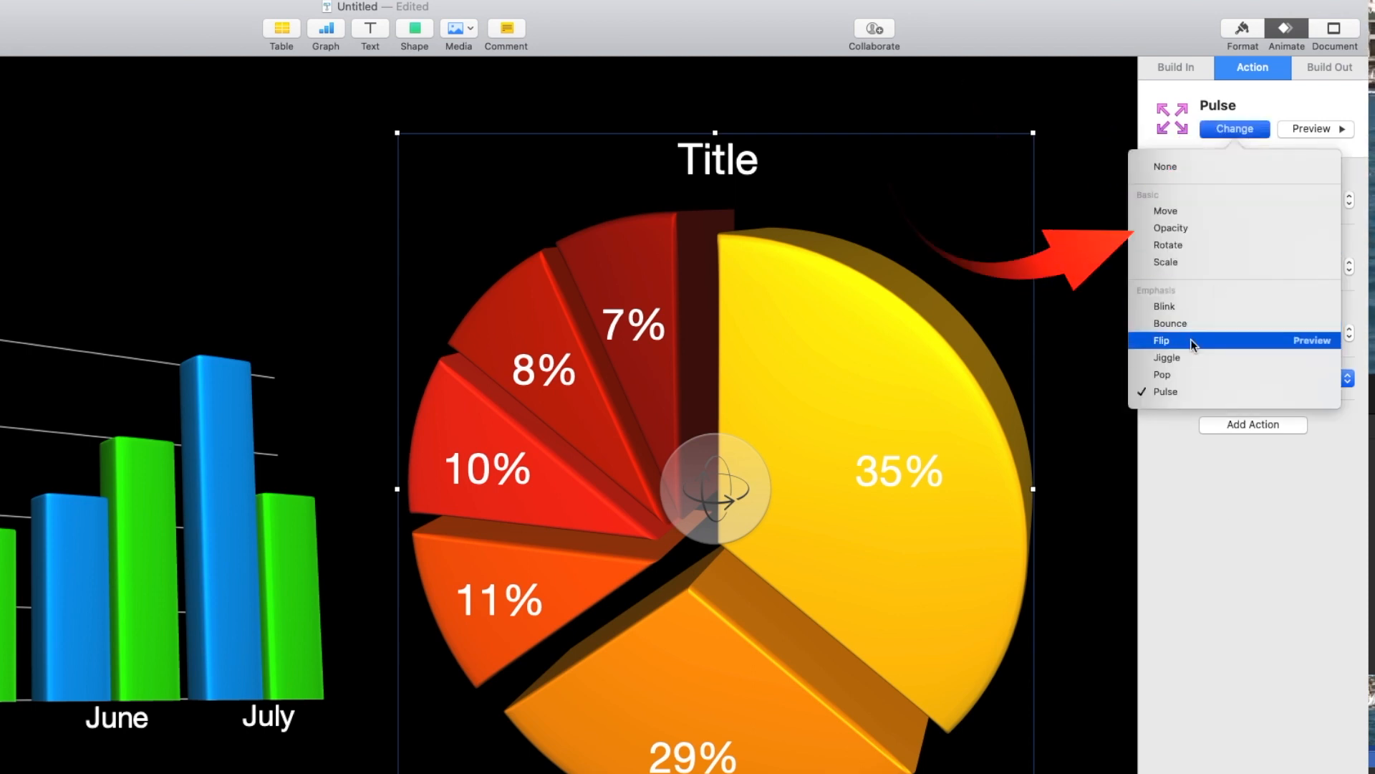
pyautogui.click(1189, 232)
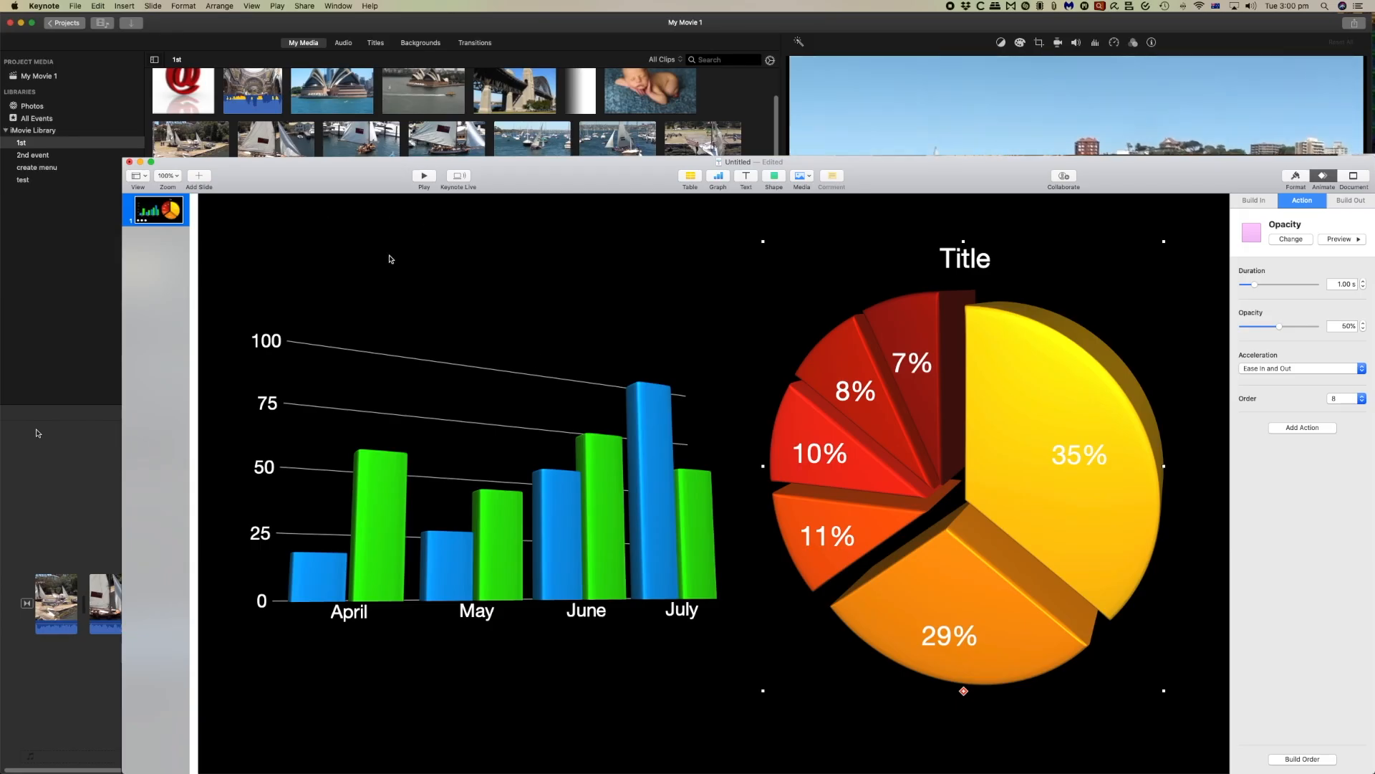
# - Export the presentation as a self-playing movie with Custom resolution, Apple ProRes 4444 compression and transparent backgrounds
pyautogui.click(76, 6)
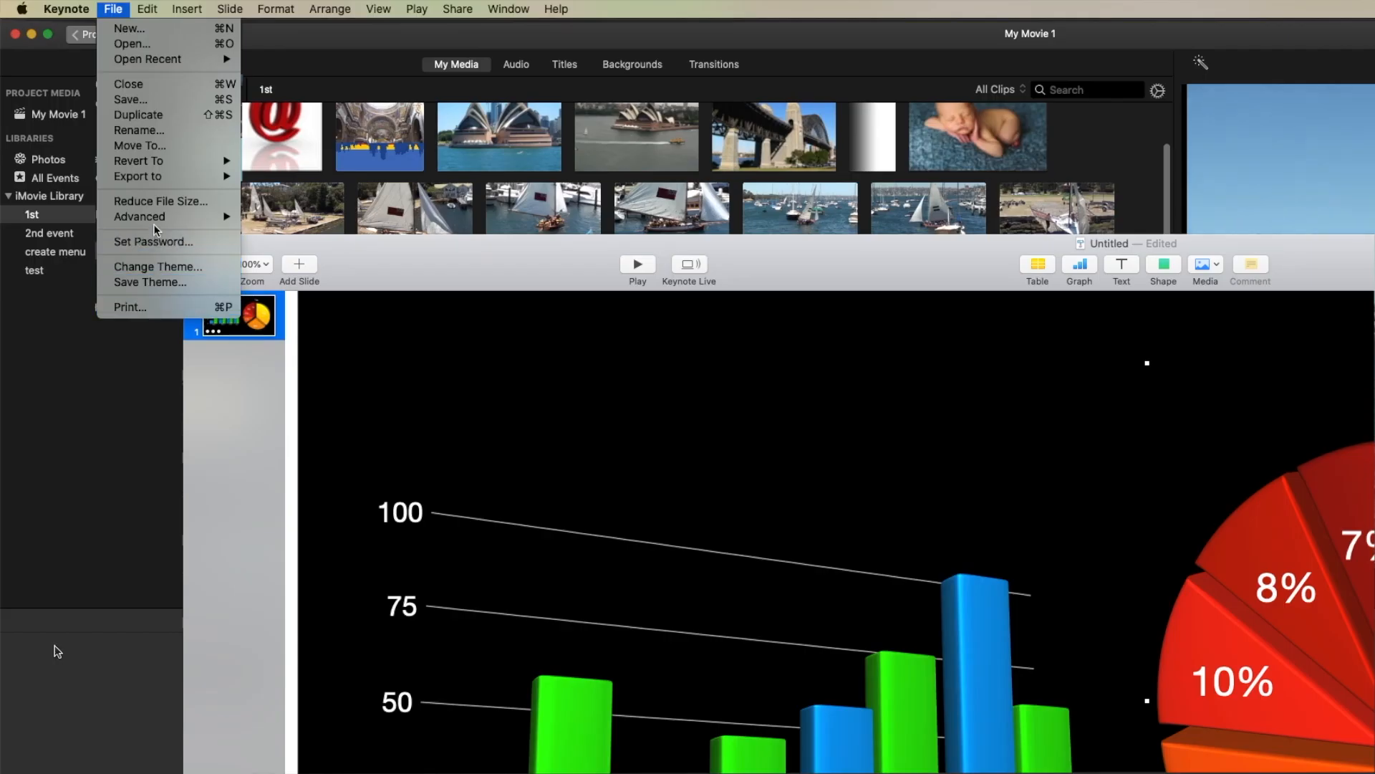
pyautogui.moveTo(156, 175)
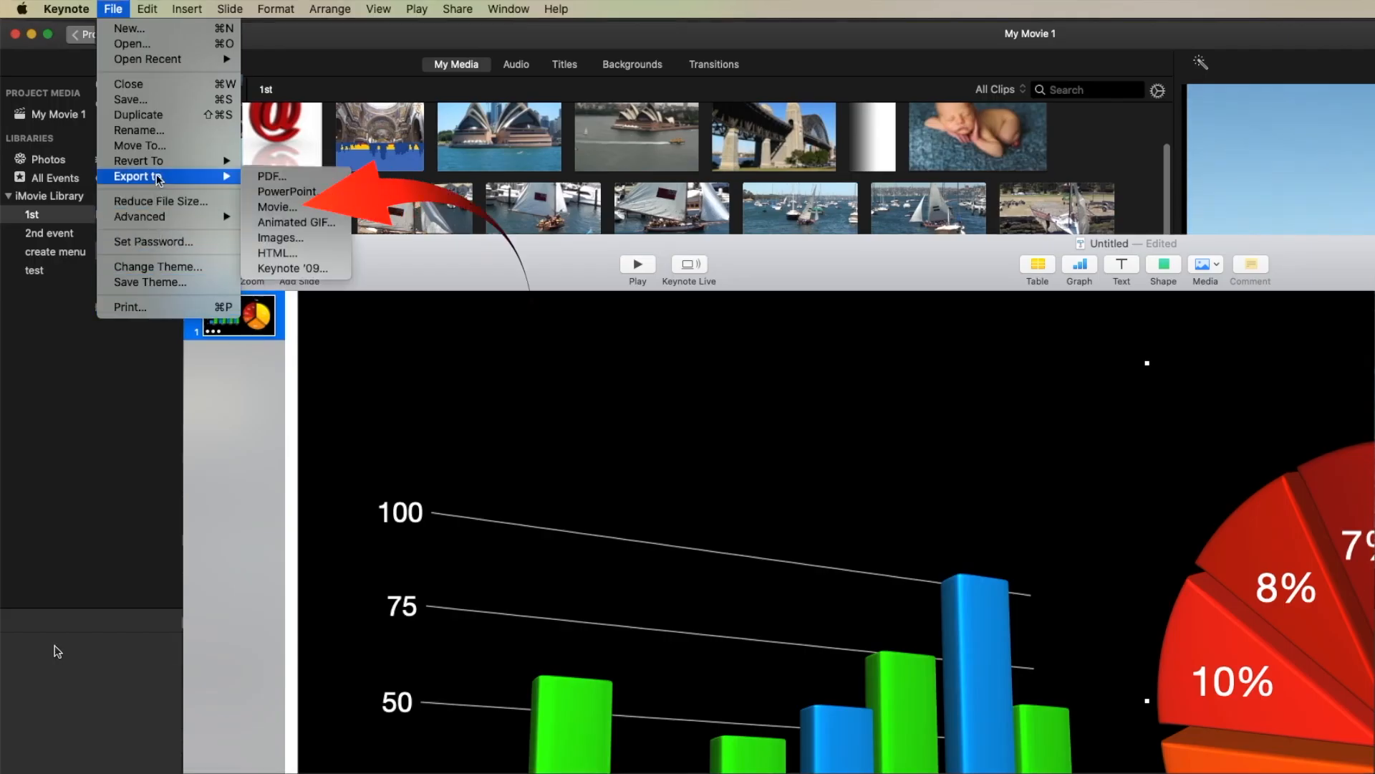
pyautogui.click(276, 207)
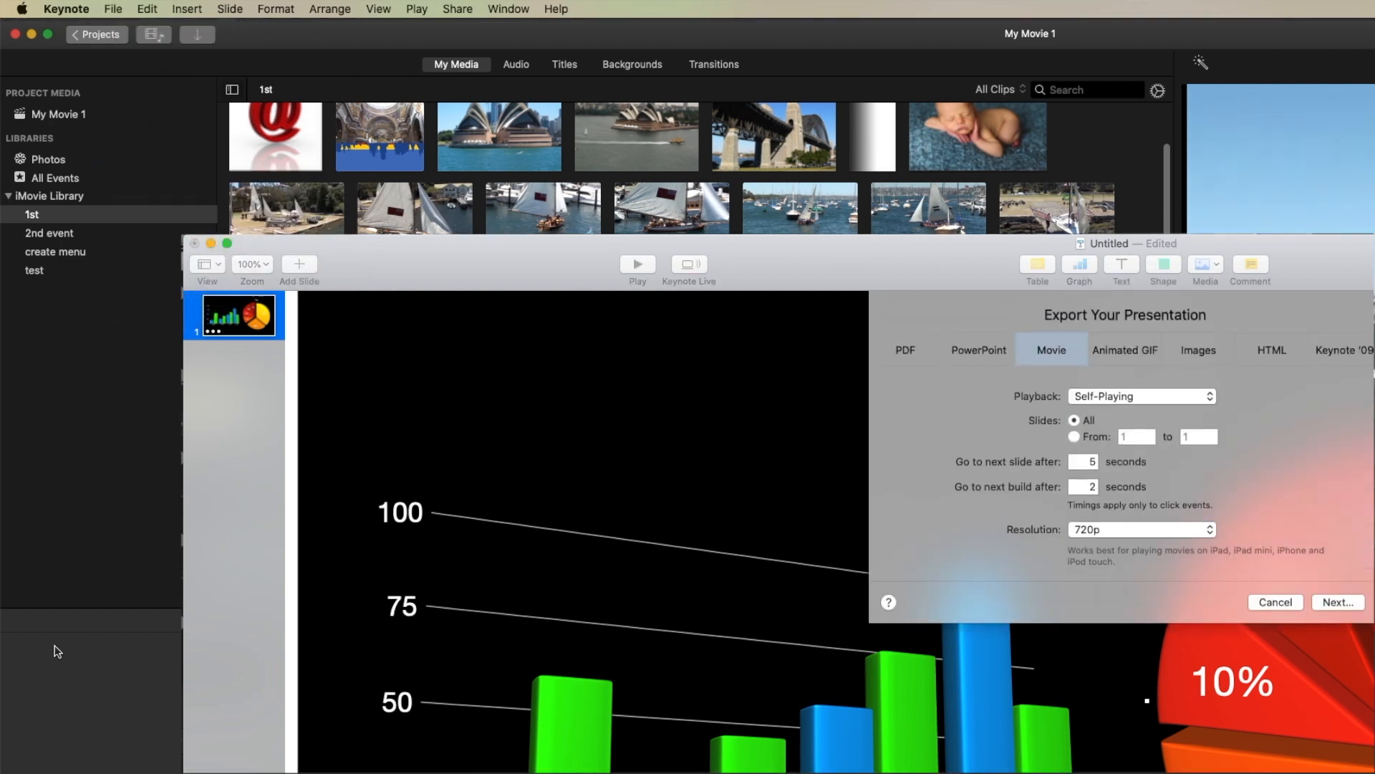
pyautogui.click(1210, 531)
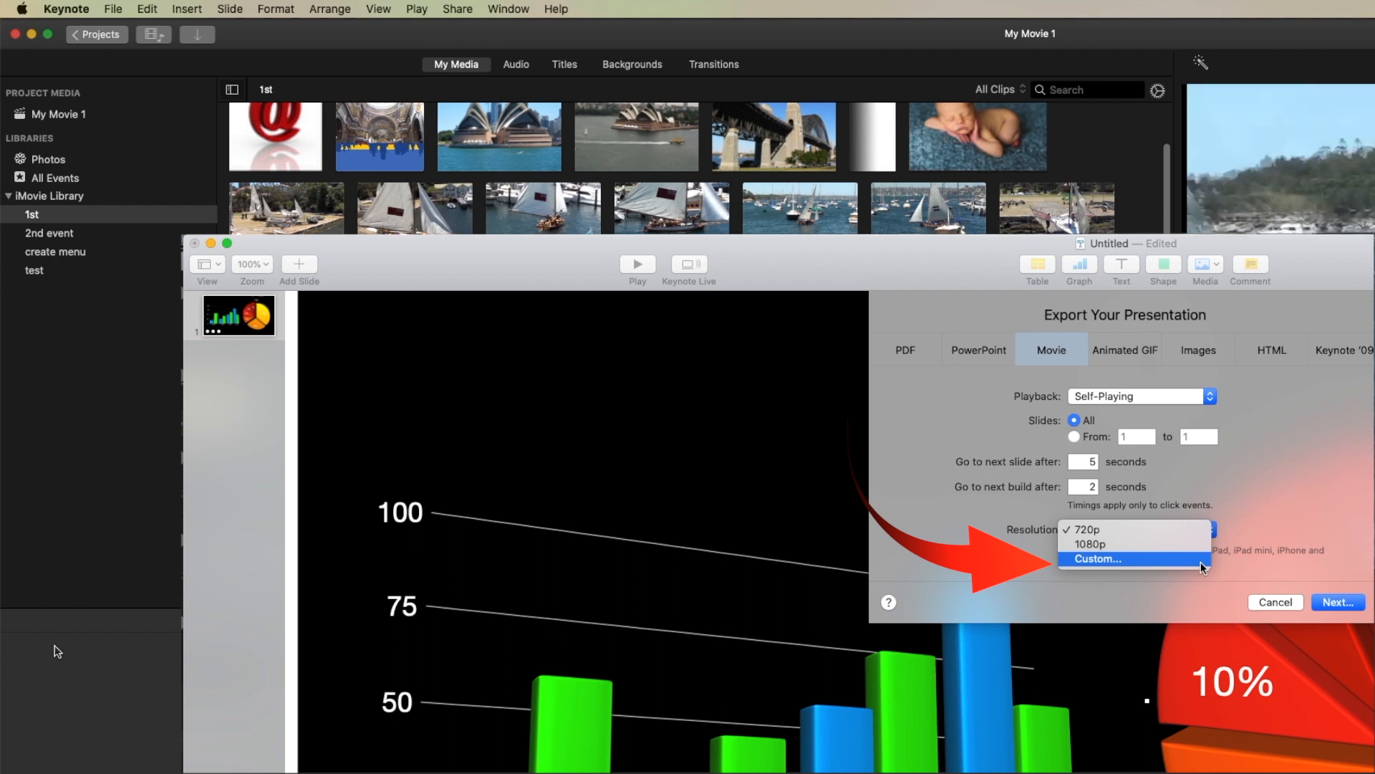
pyautogui.click(1201, 562)
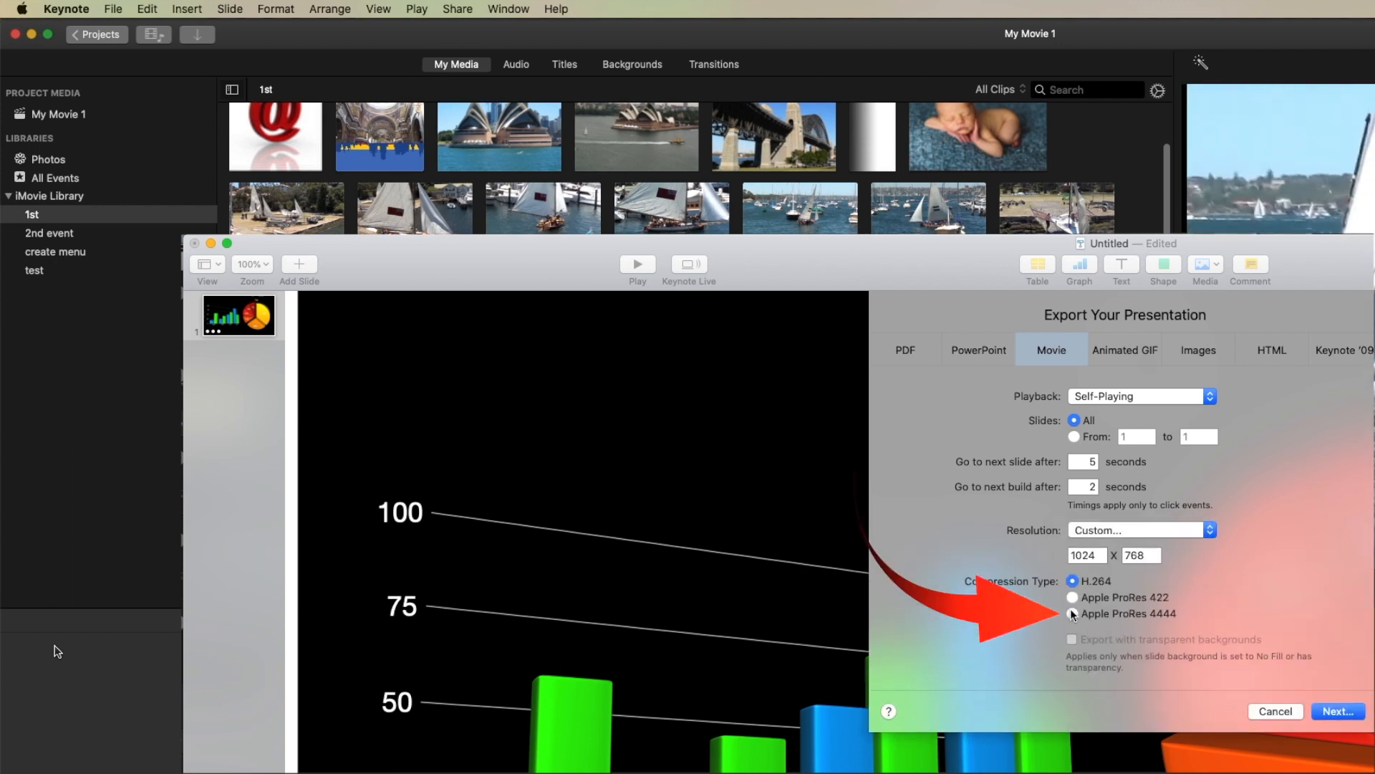
pyautogui.click(1071, 613)
pyautogui.click(1107, 637)
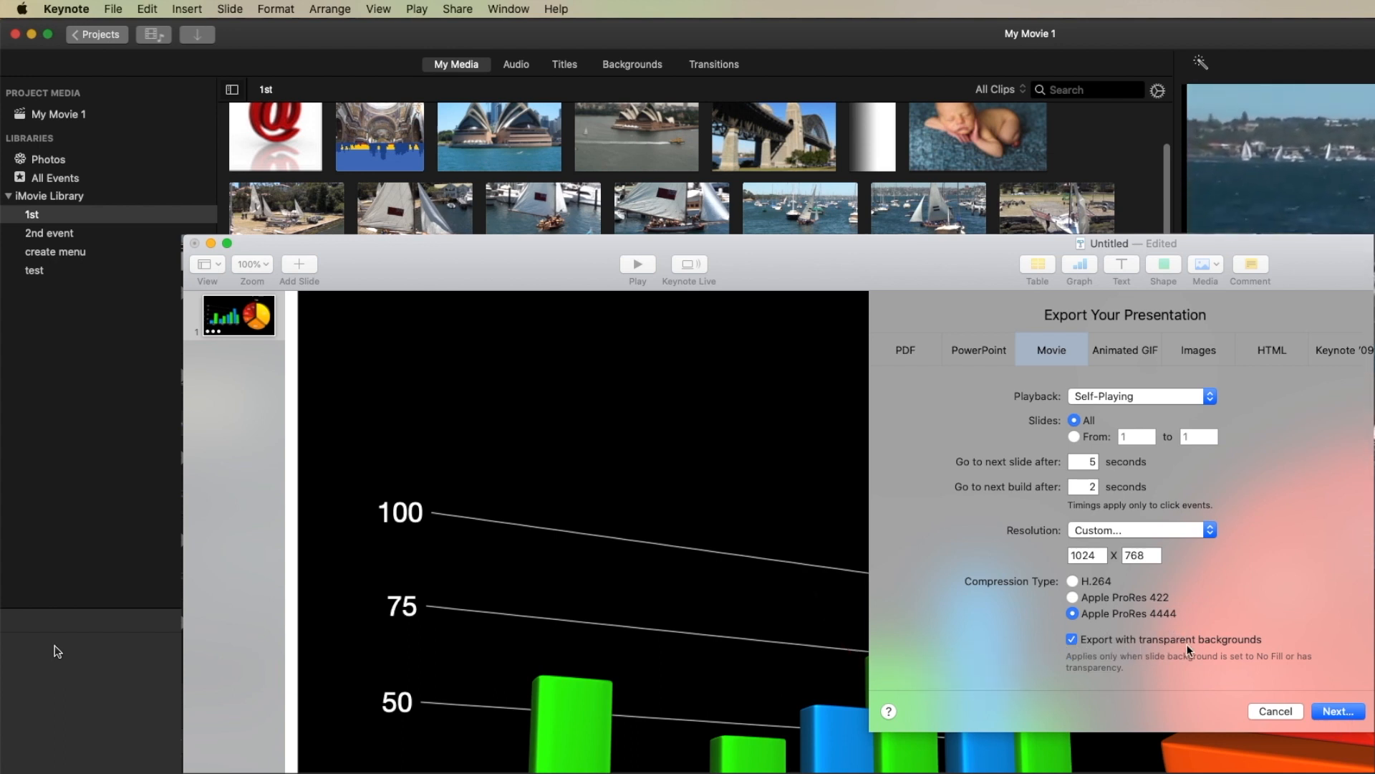
pyautogui.click(1338, 710)
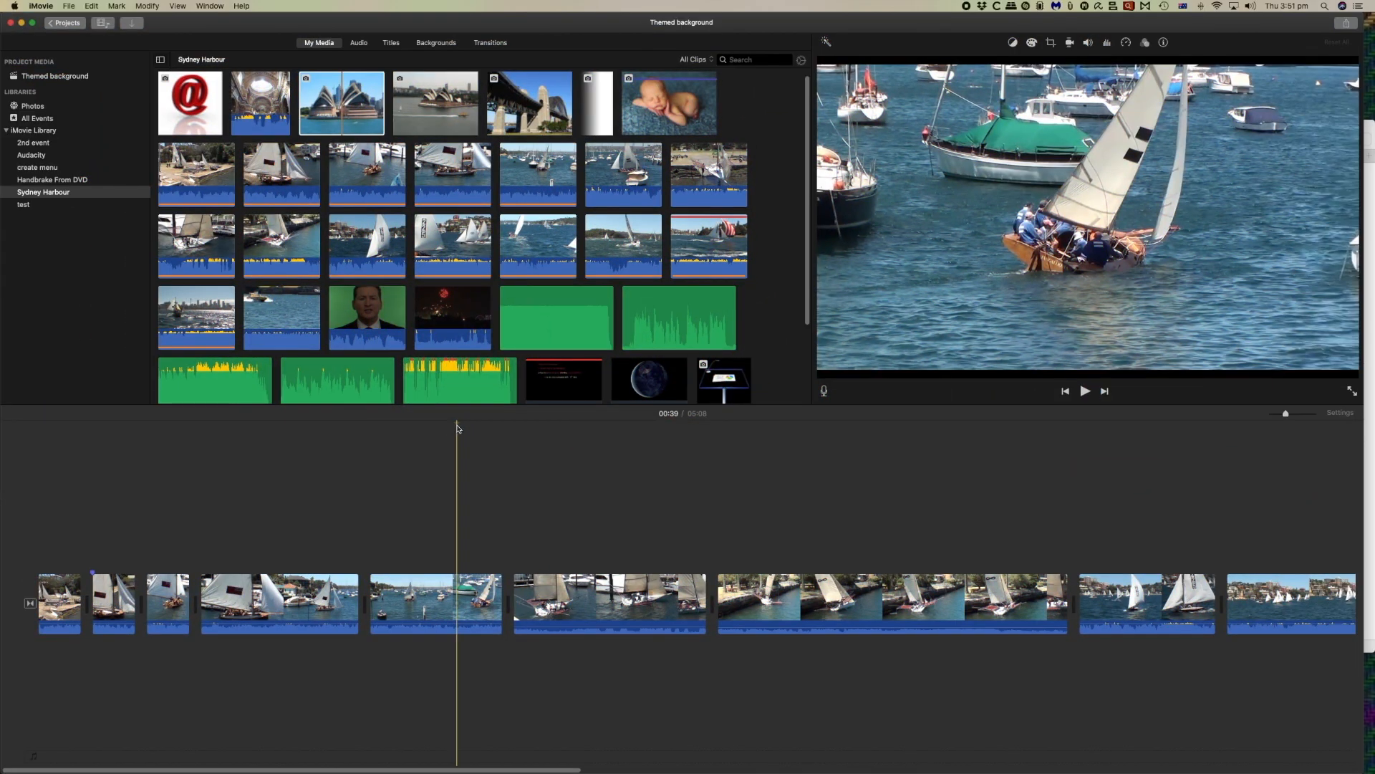
# - Switch to Finder and import the iMovie Chart movie into the Sydney Harbour event in iMovie
pyautogui.click(1370, 402)
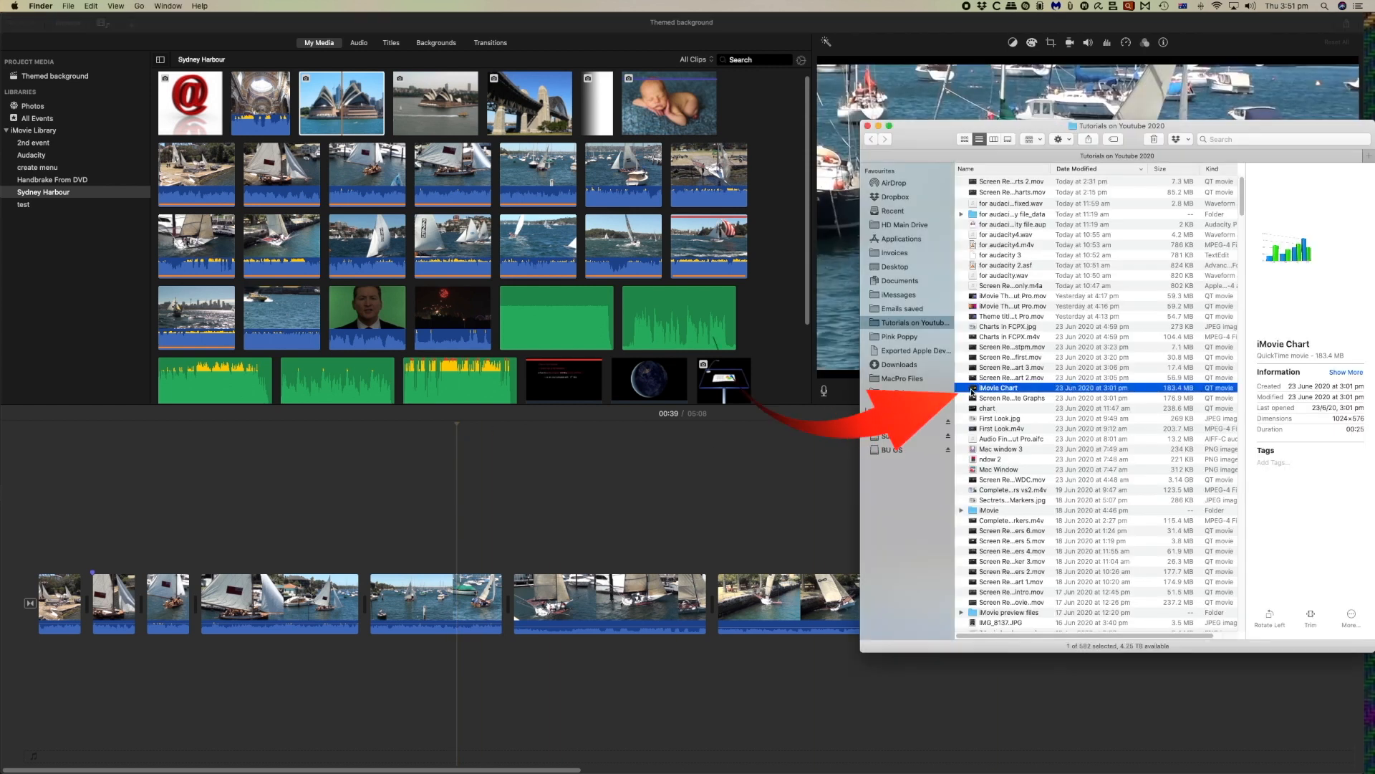
pyautogui.moveTo(932, 391); pyautogui.dragTo(493, 333)
pyautogui.moveTo(250, 289)
pyautogui.mouseDown()
pyautogui.moveTo(165, 222)
pyautogui.moveTo(56, 197)
pyautogui.mouseUp()
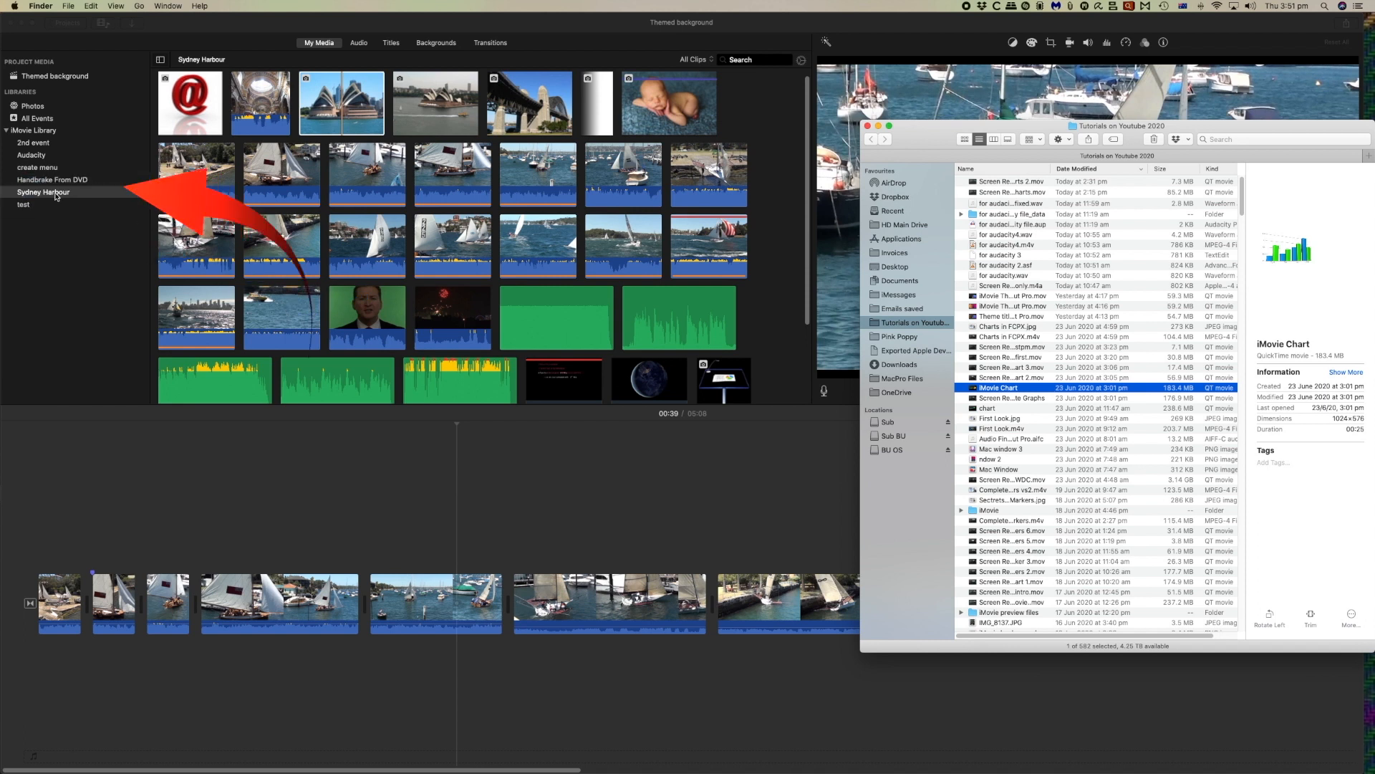
# - Overlay the imported chart clip above the fifth and sixth sailing clips in the timeline and play it back
pyautogui.scroll(-5, 298, 270)
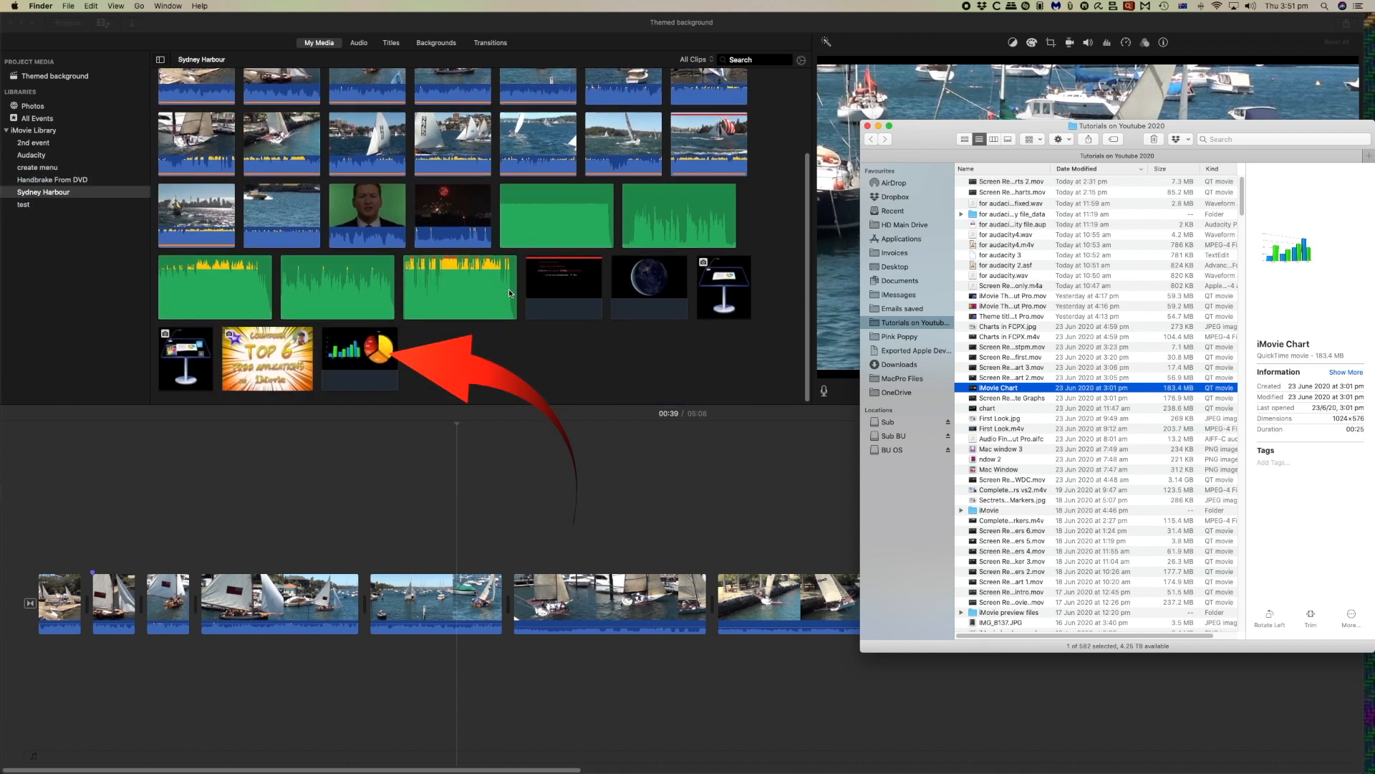
pyautogui.click(370, 358)
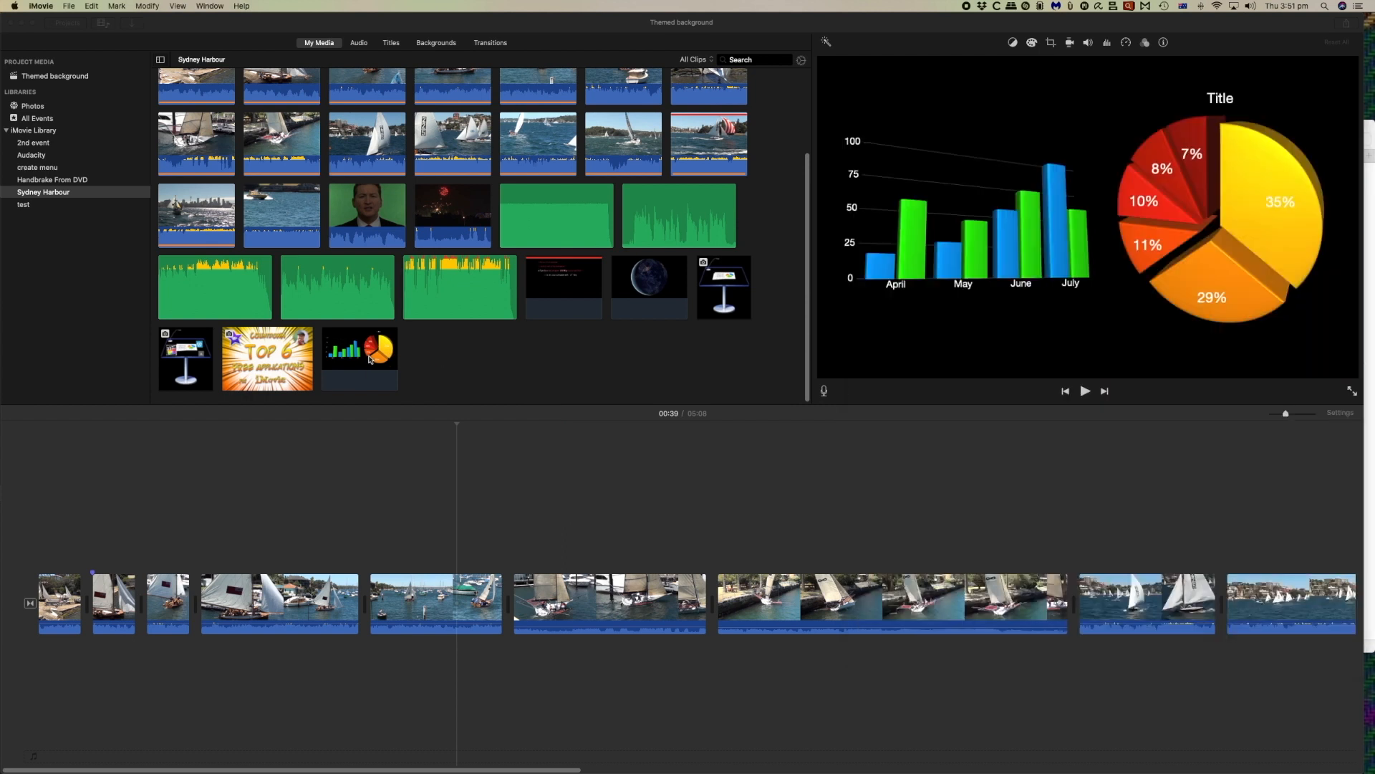
pyautogui.moveTo(368, 371); pyautogui.dragTo(392, 495)
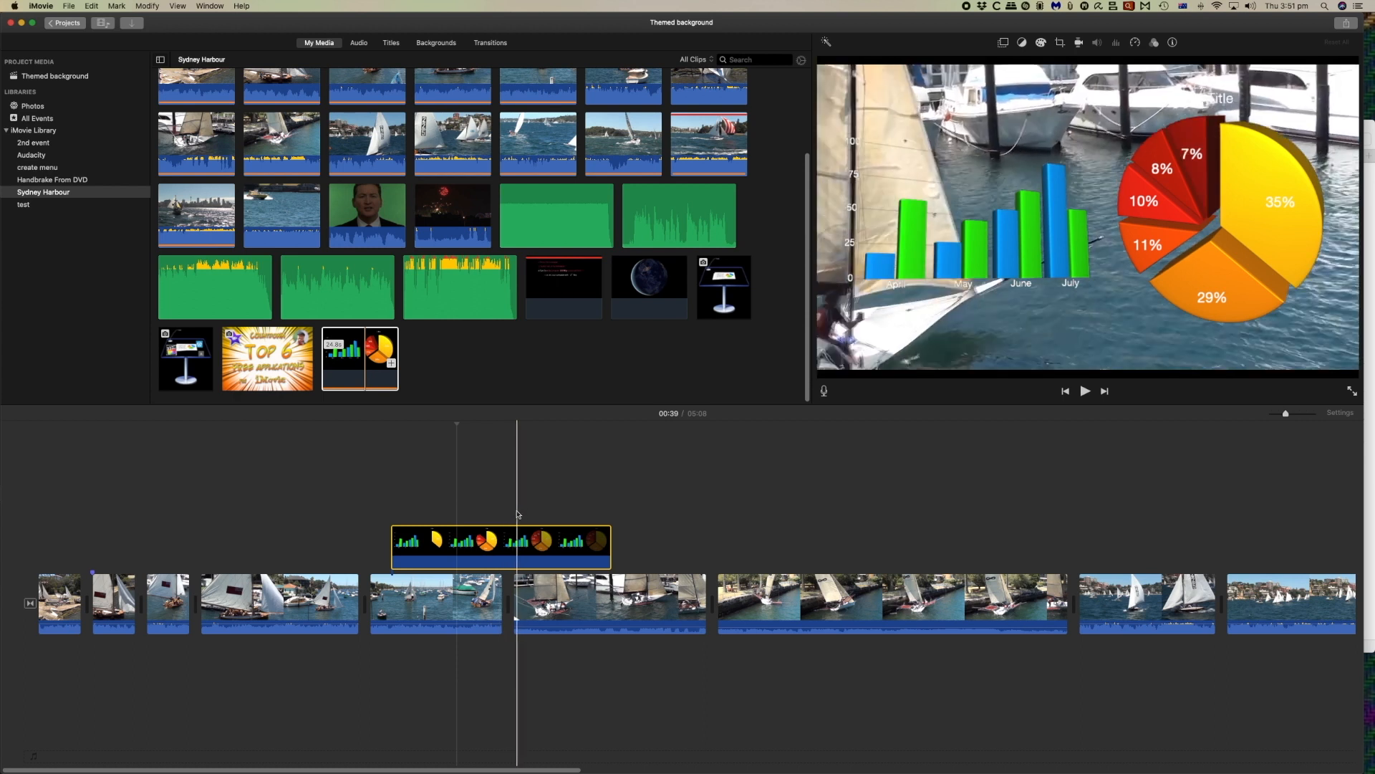
pyautogui.click(397, 424)
pyautogui.press('space')
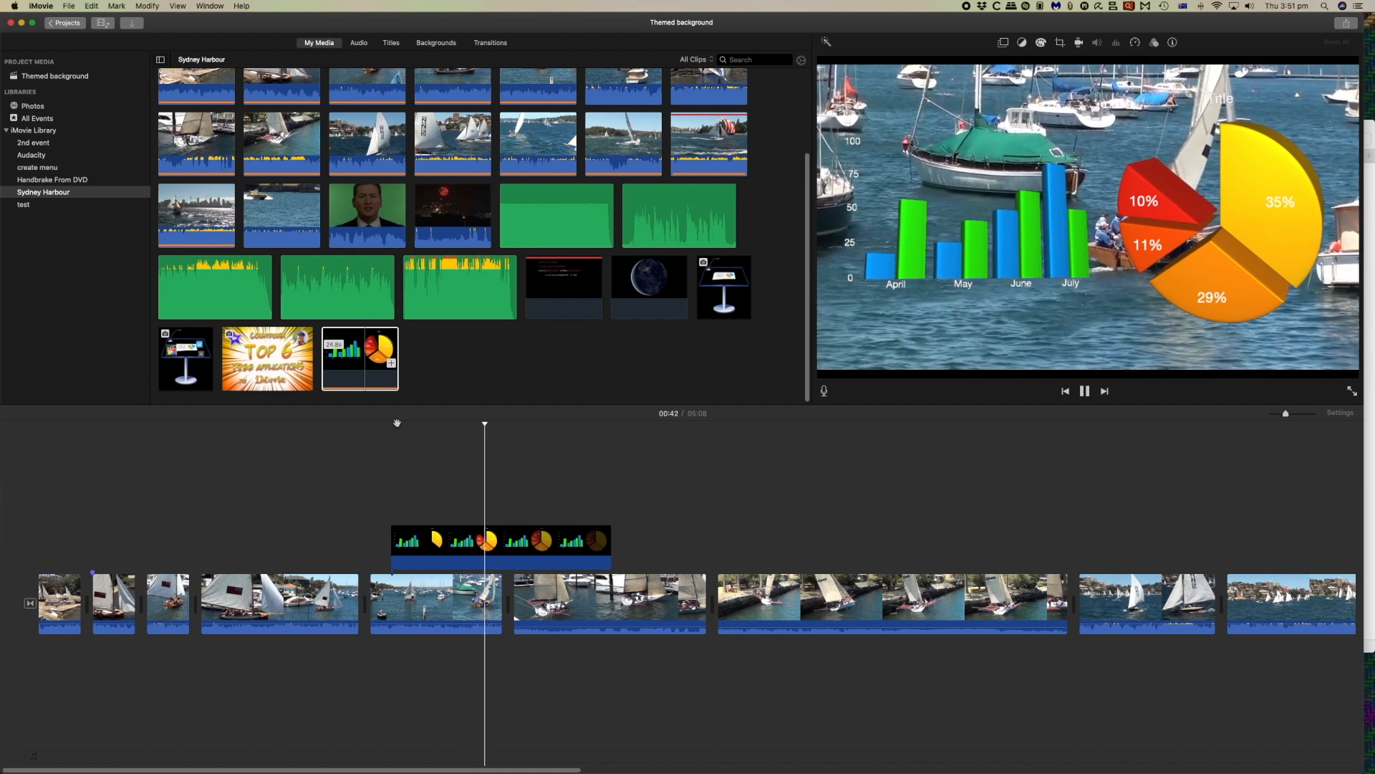
# - Show the speed editor for the chart overlay, speed the clip up to a 12.0 s length and play it
pyautogui.click(508, 542)
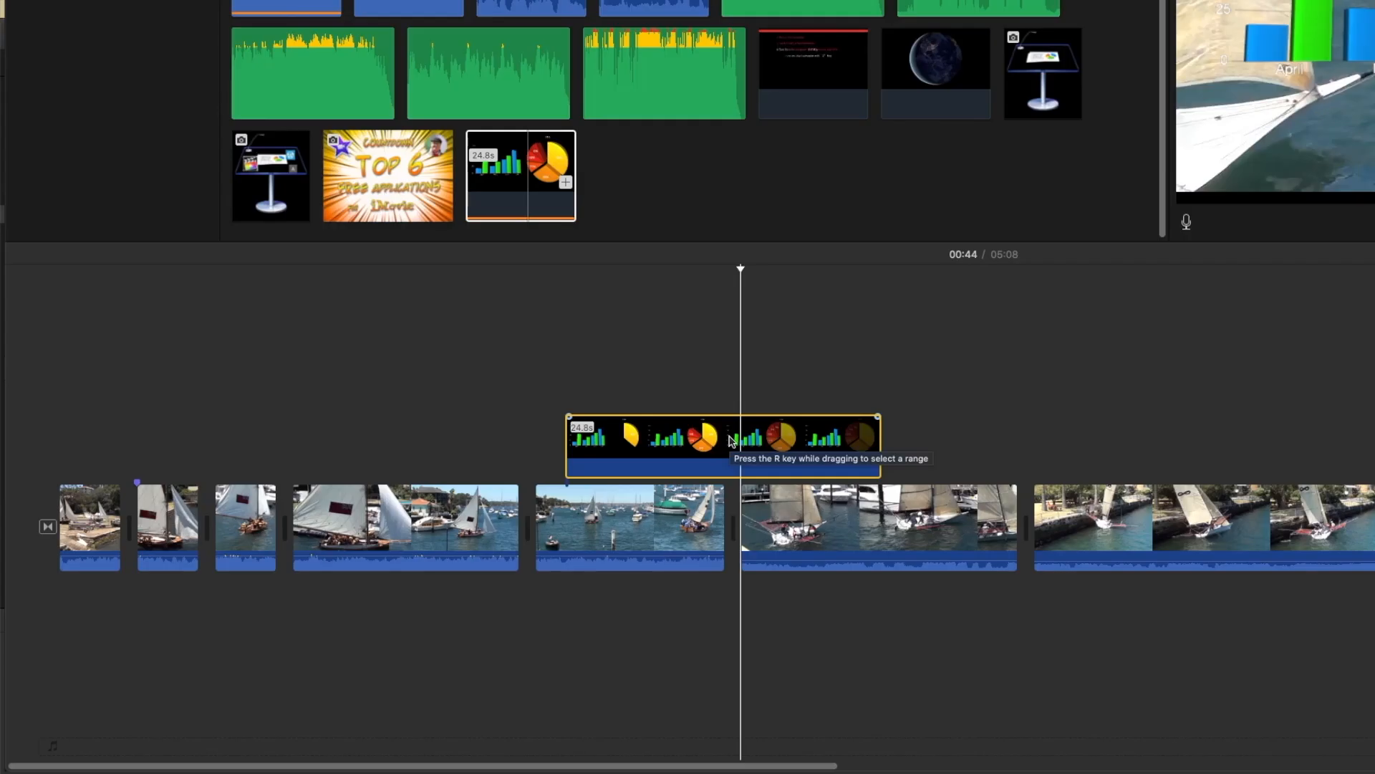
pyautogui.rightClick(731, 440)
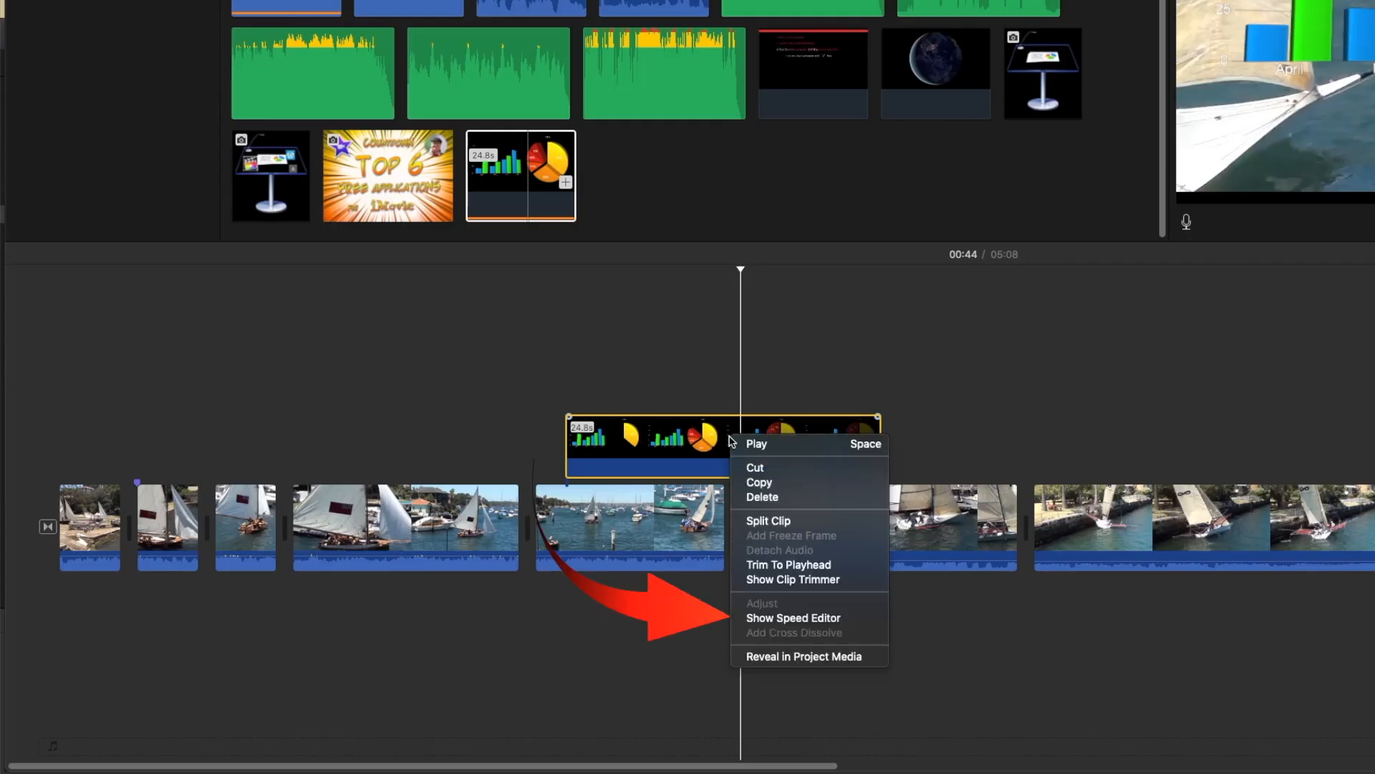
pyautogui.click(785, 620)
pyautogui.moveTo(874, 418); pyautogui.dragTo(701, 414)
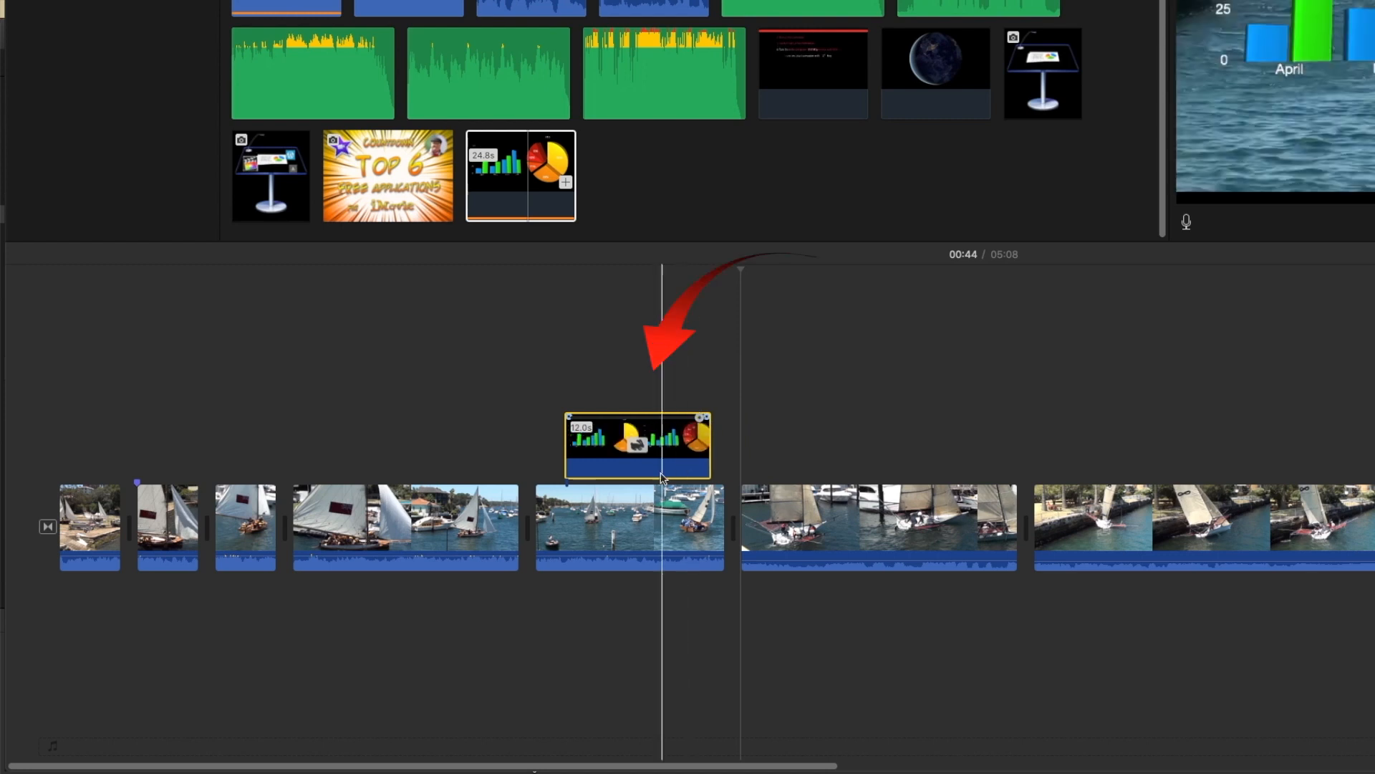
pyautogui.click(562, 298)
pyautogui.press('space')
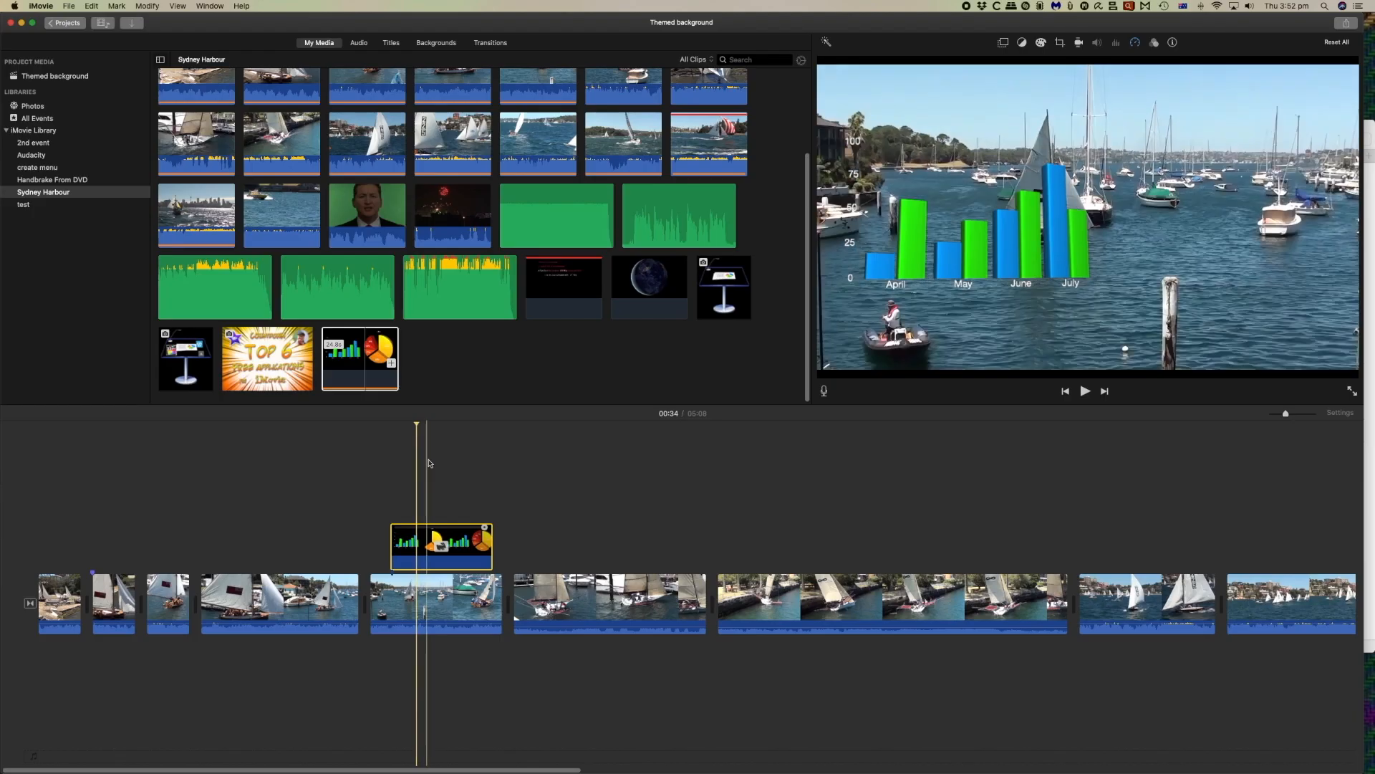
# - Speed the chart overlay up further to less than half its length and play the result
pyautogui.moveTo(442, 530); pyautogui.dragTo(428, 528)
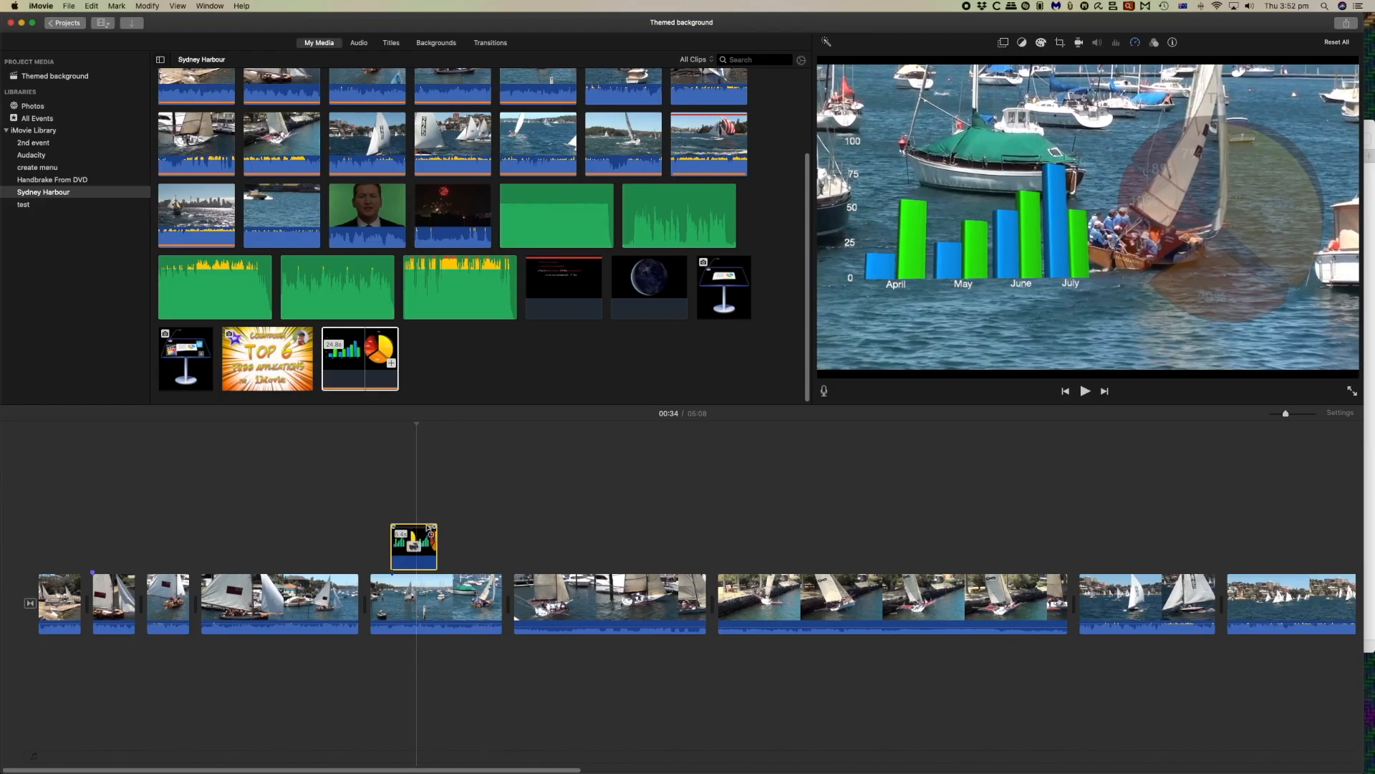
pyautogui.press('space')
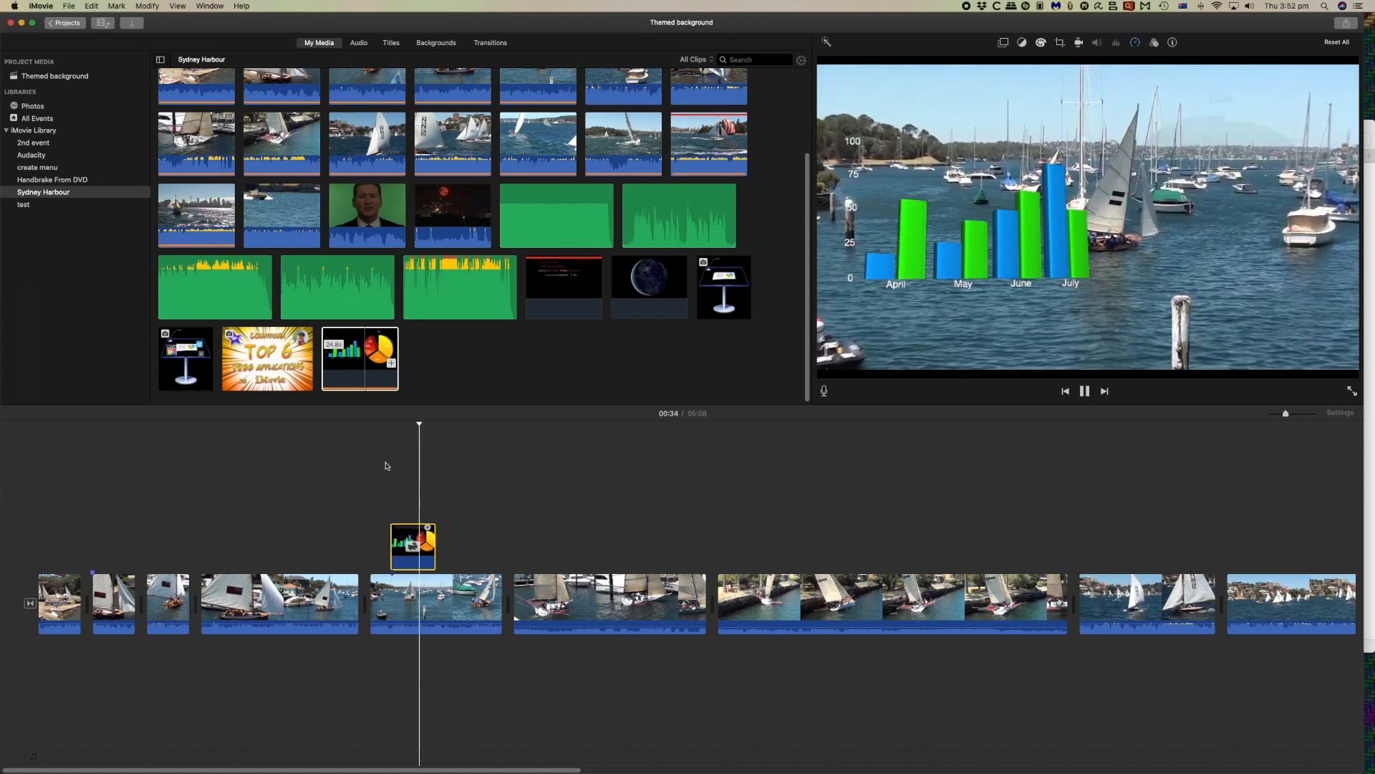
pyautogui.press('space')
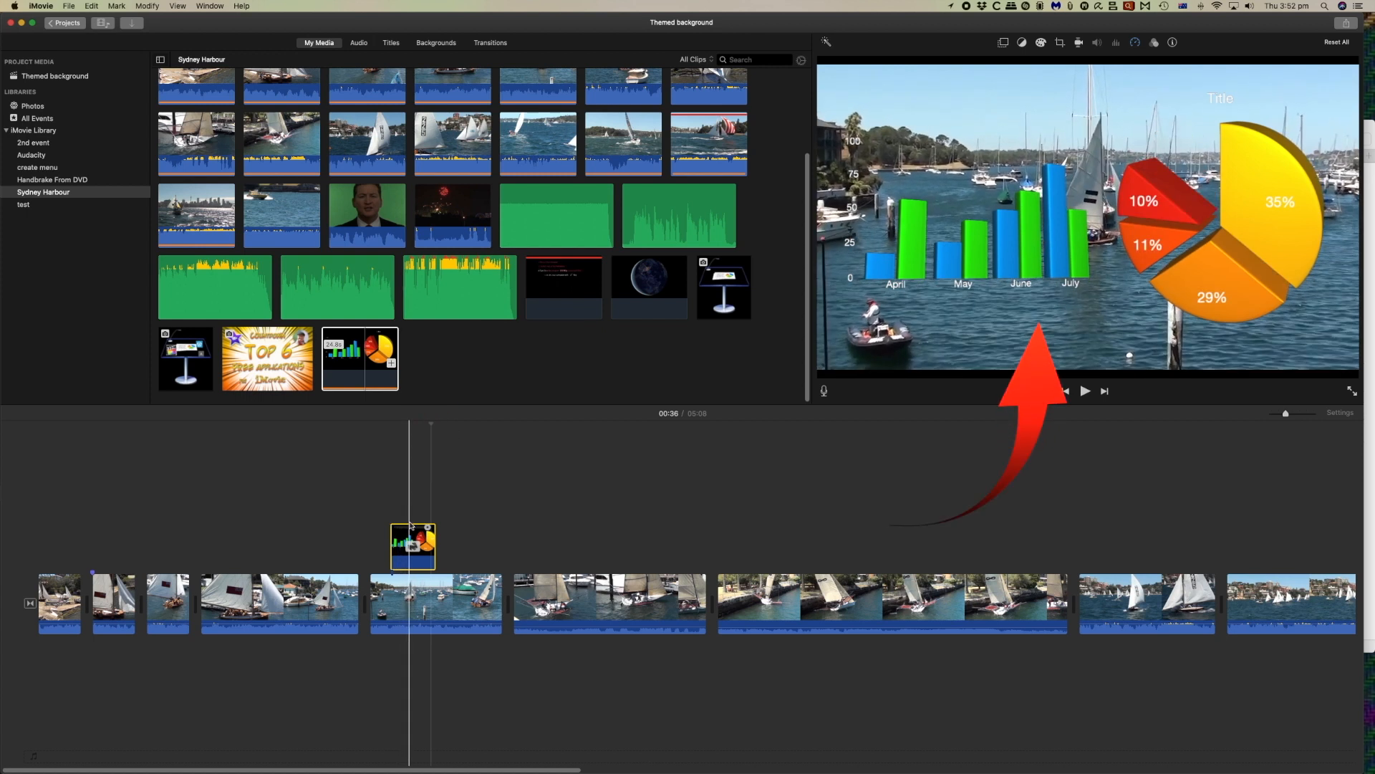
# - Move the chart clip into the main track between the fifth and sixth sailing clips and play it
pyautogui.moveTo(420, 536)
pyautogui.mouseDown()
pyautogui.moveTo(492, 552)
pyautogui.moveTo(519, 570)
pyautogui.moveTo(513, 595)
pyautogui.mouseUp()
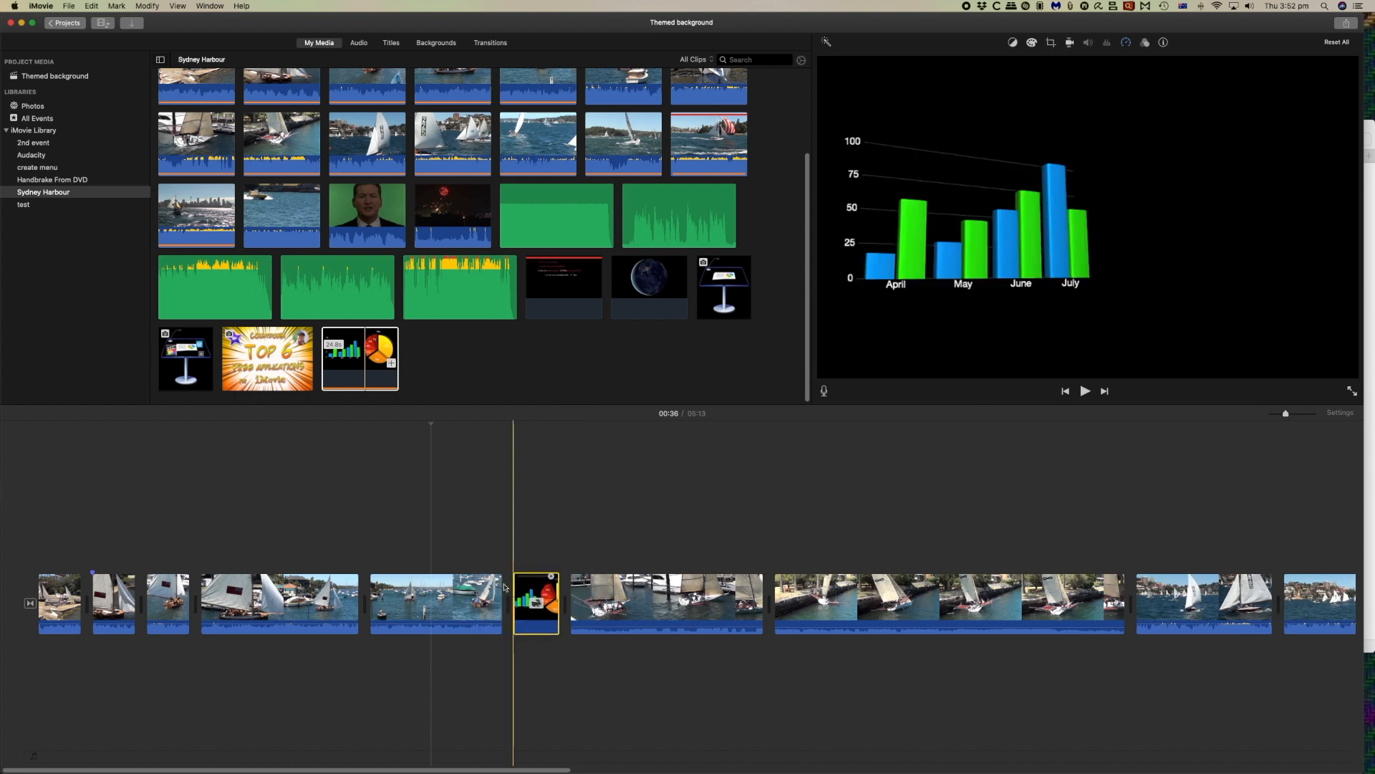
pyautogui.press('space')
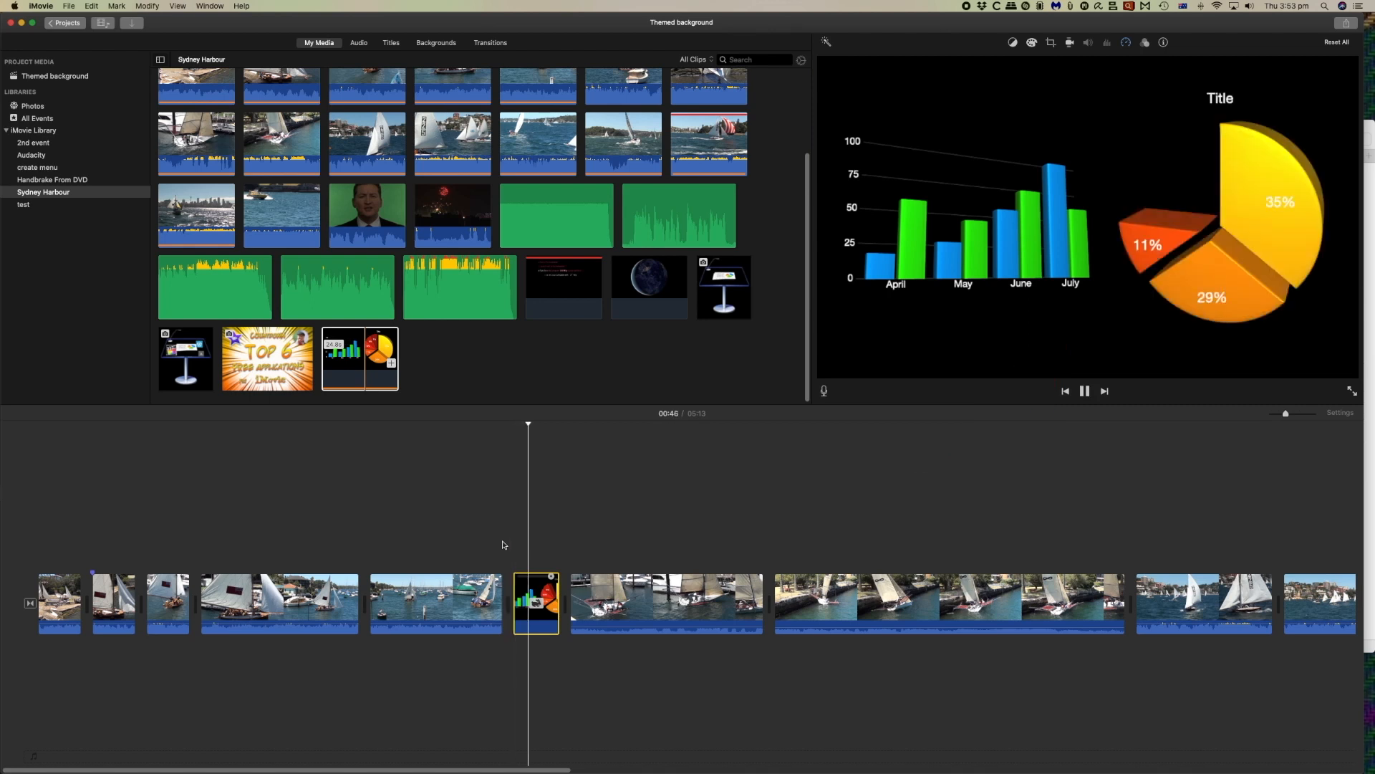
# - Insert the Pinstripes background between the fifth and sixth sailing clips, overlay the chart clip above it and play the result
pyautogui.click(440, 46)
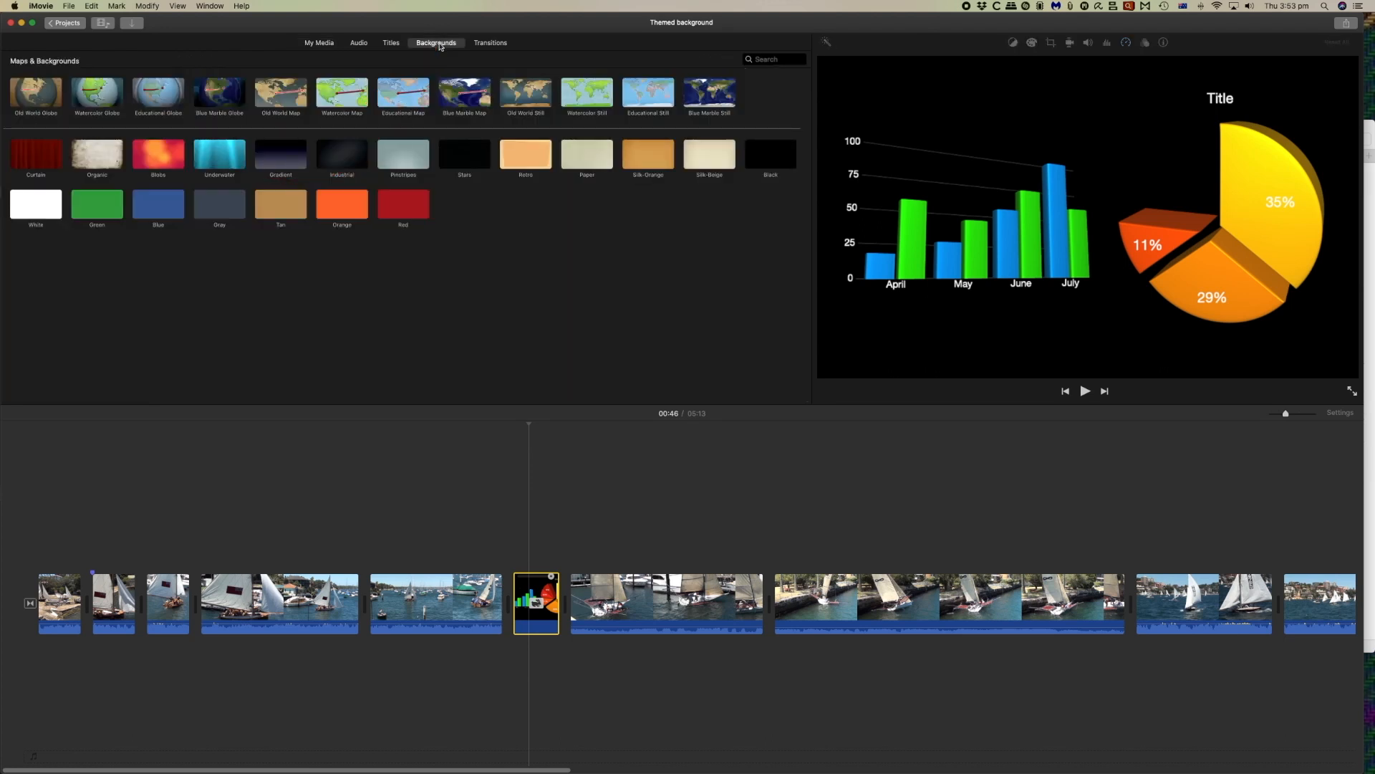
pyautogui.moveTo(400, 160); pyautogui.dragTo(532, 536)
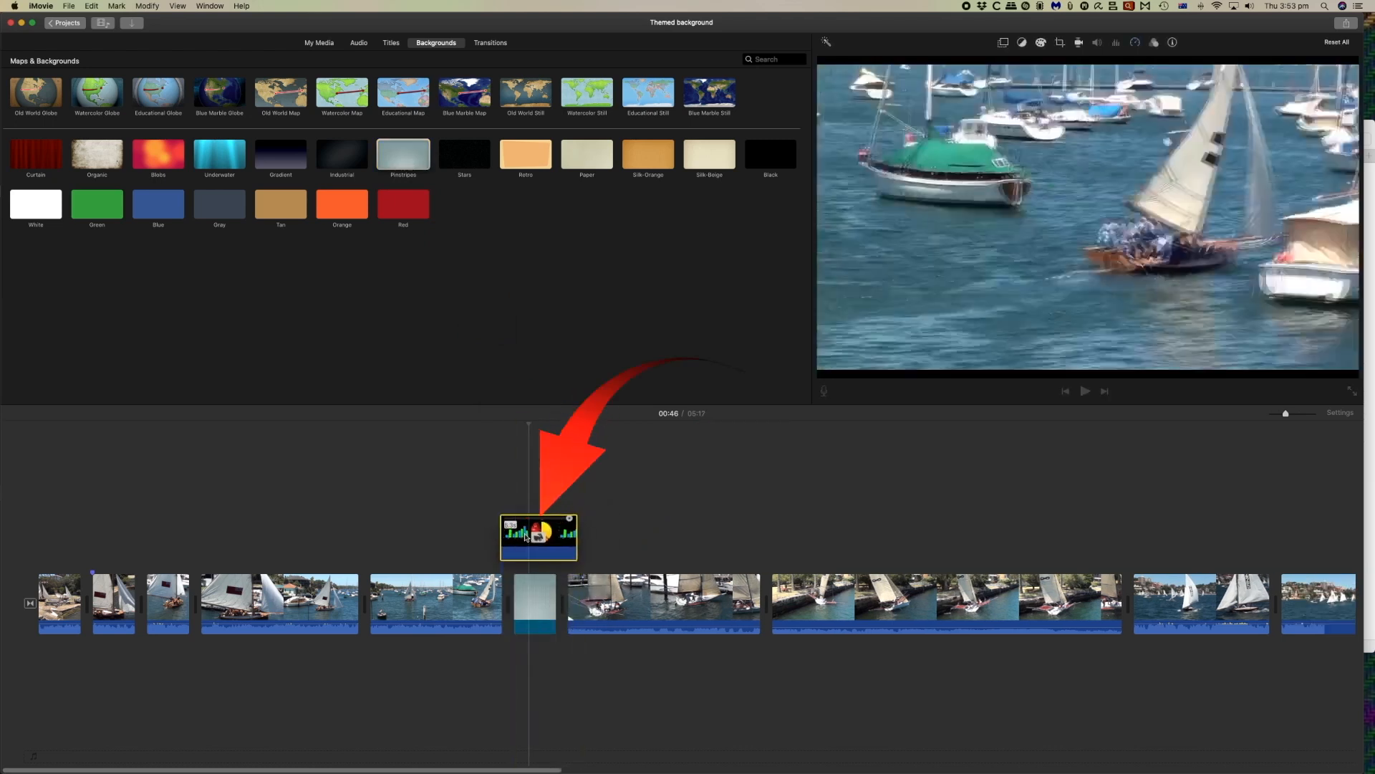
pyautogui.moveTo(532, 536); pyautogui.dragTo(526, 541)
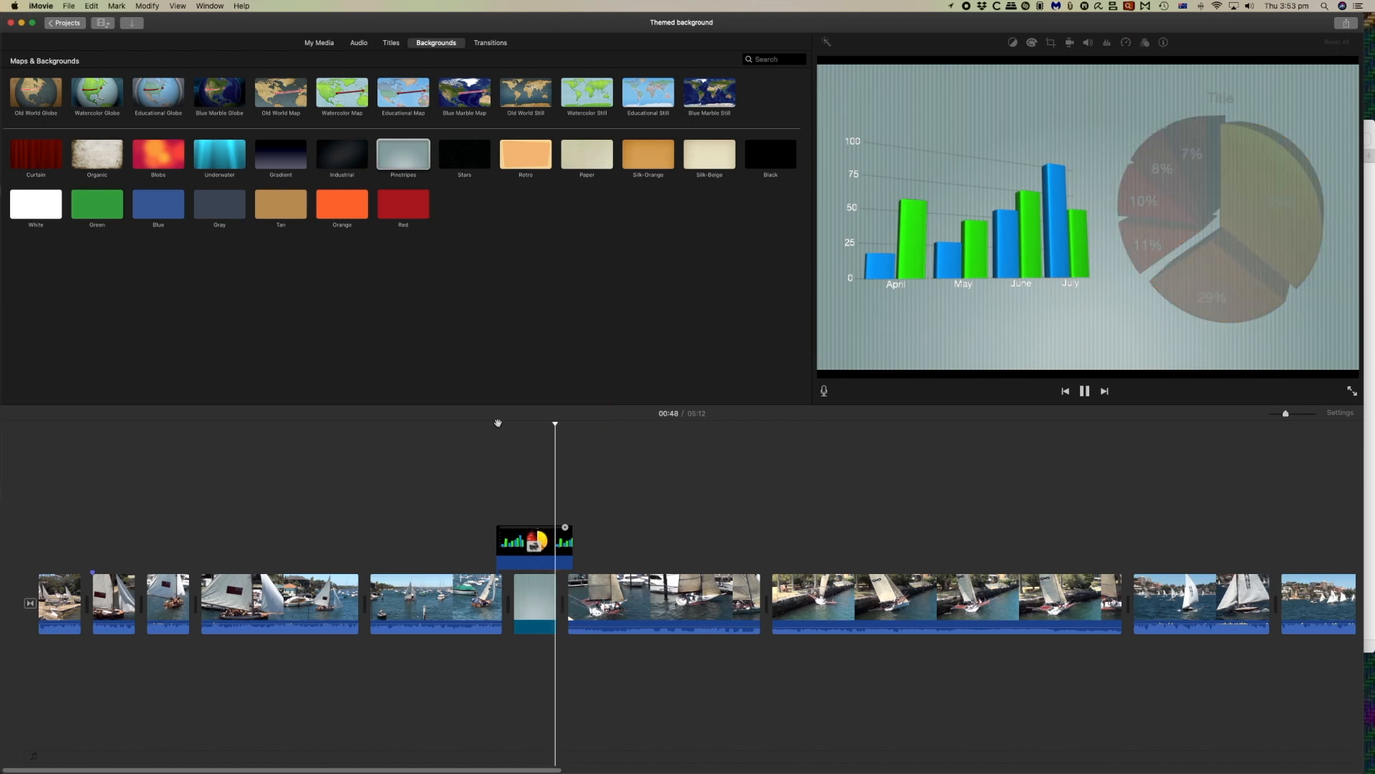
pyautogui.press('space')
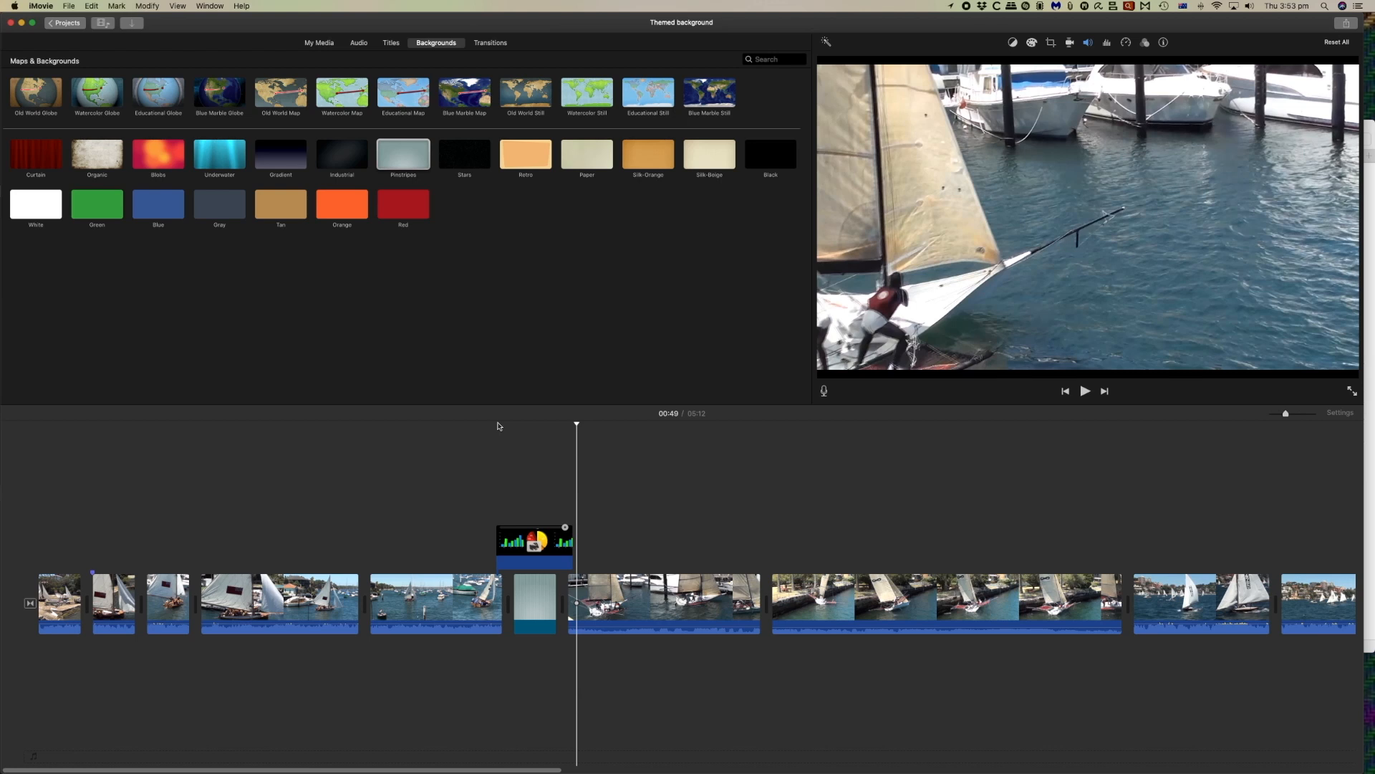